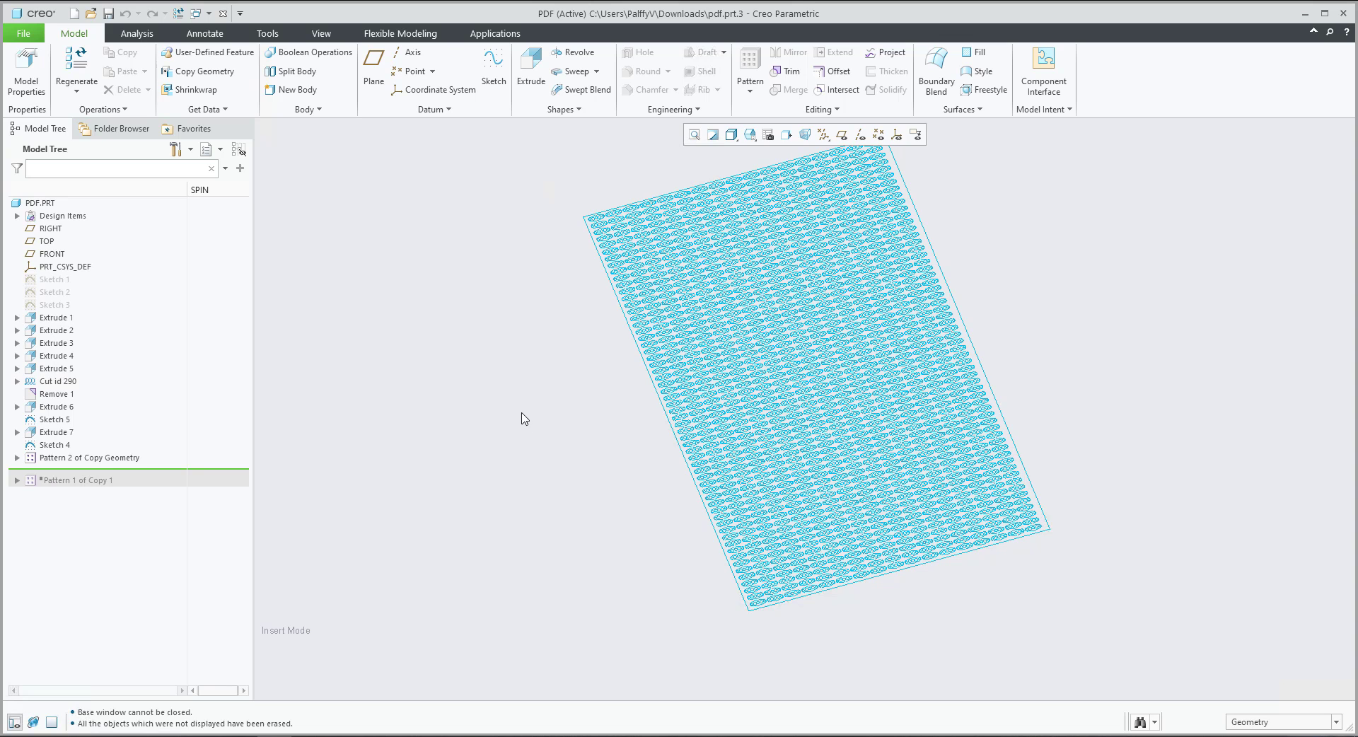
# Display Sketch 4's dimensions on the part, then clear the selection.
pyautogui.scroll(1, 661, 410)
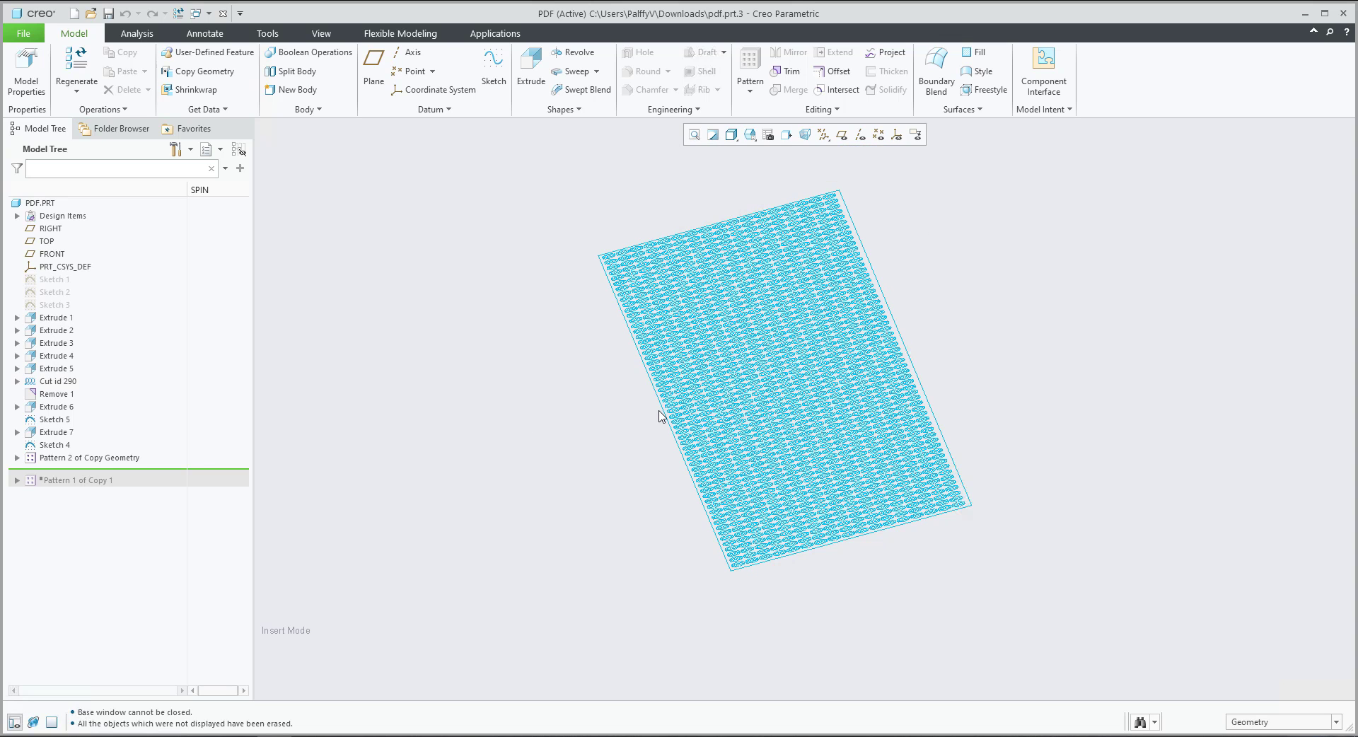
pyautogui.click(56, 446)
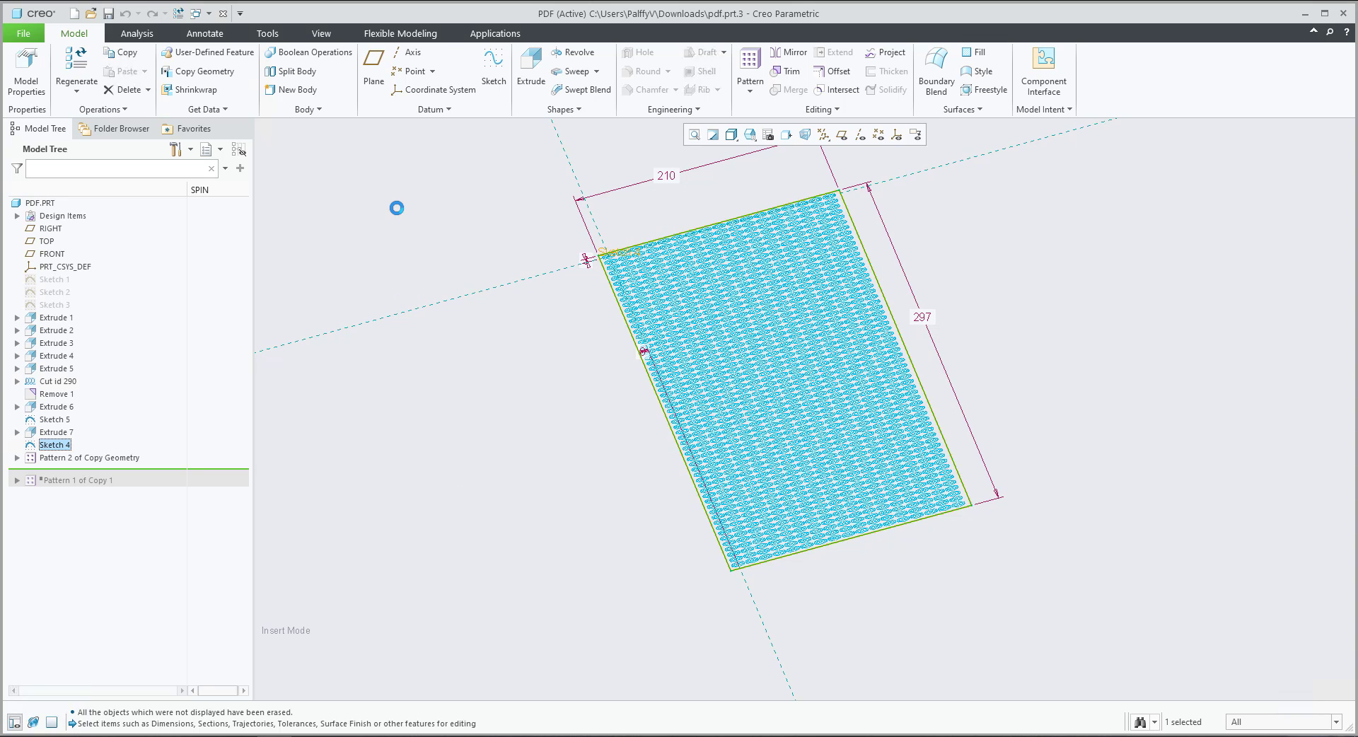
pyautogui.click(397, 213)
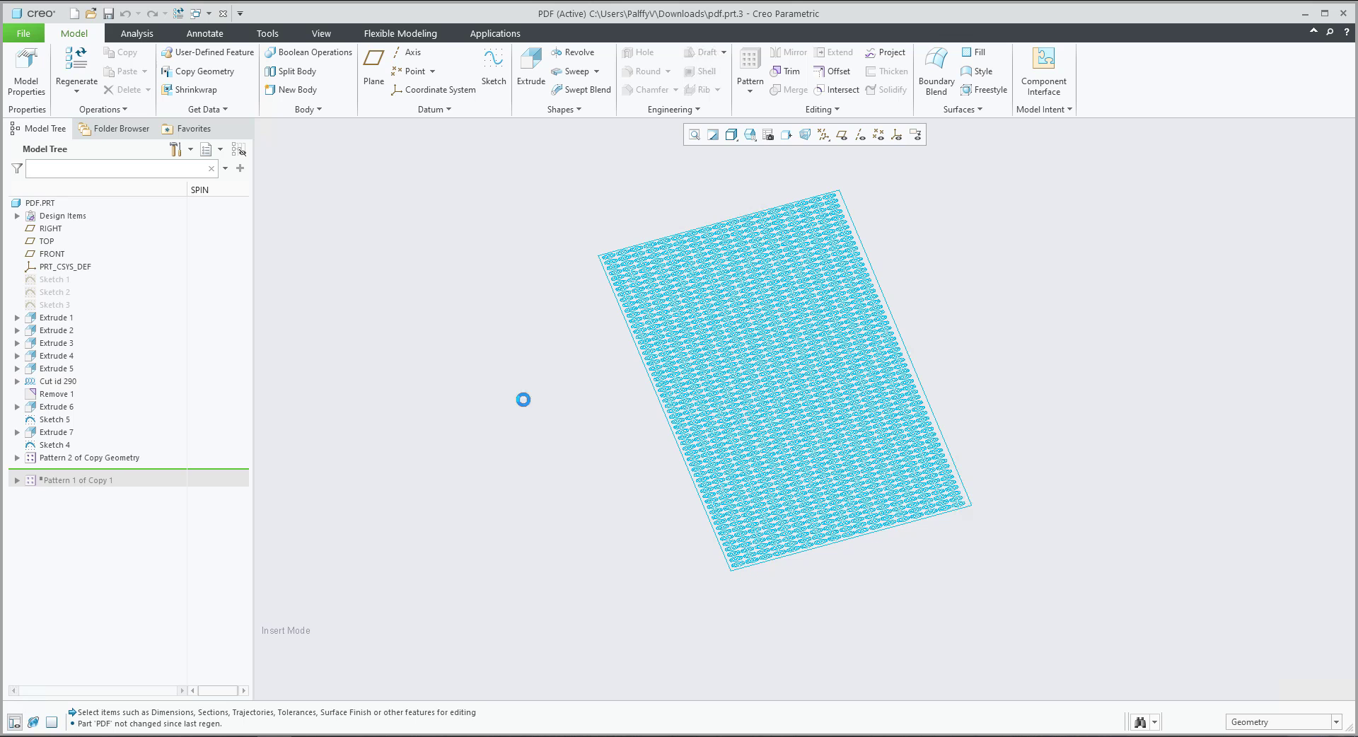
# Create a new drawing for pdf.prt using the Empty template at A4 size.
pyautogui.hotkey('ctrl', 'n')
pyautogui.click(551, 352)
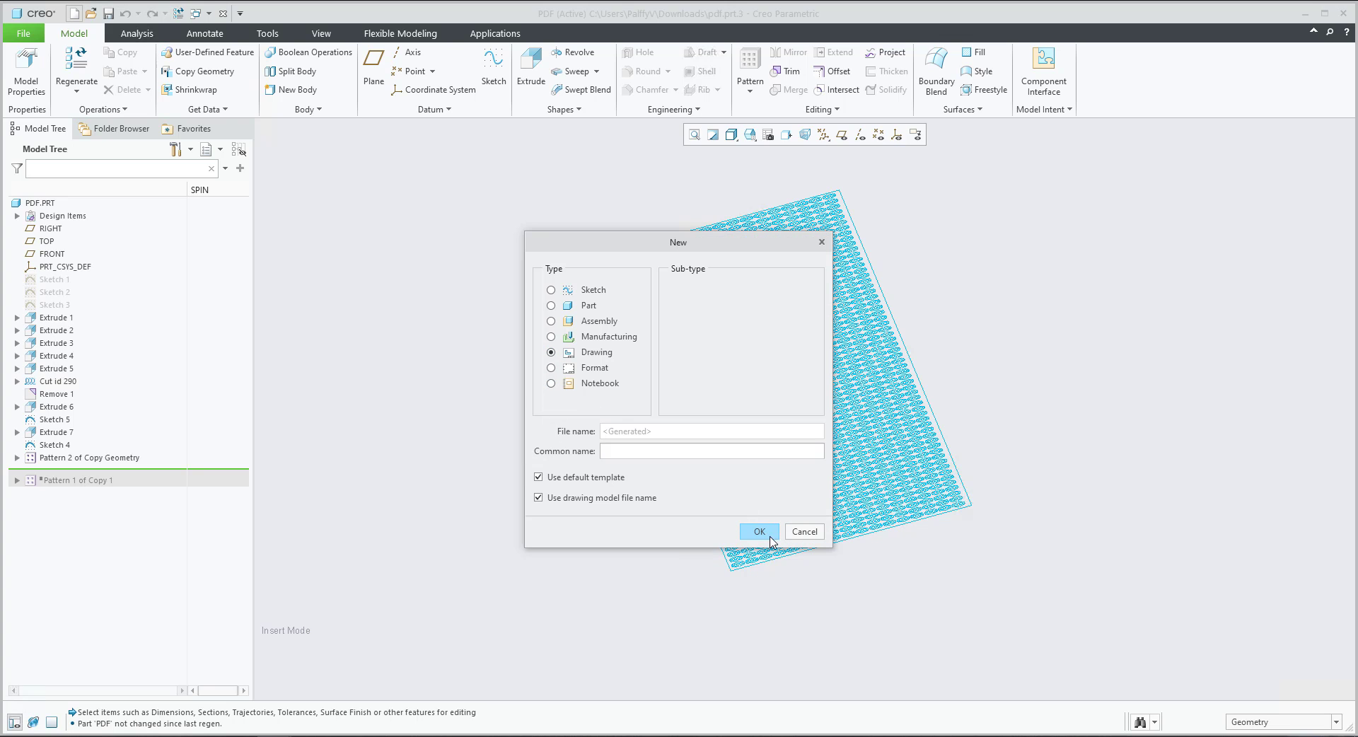
pyautogui.click(759, 532)
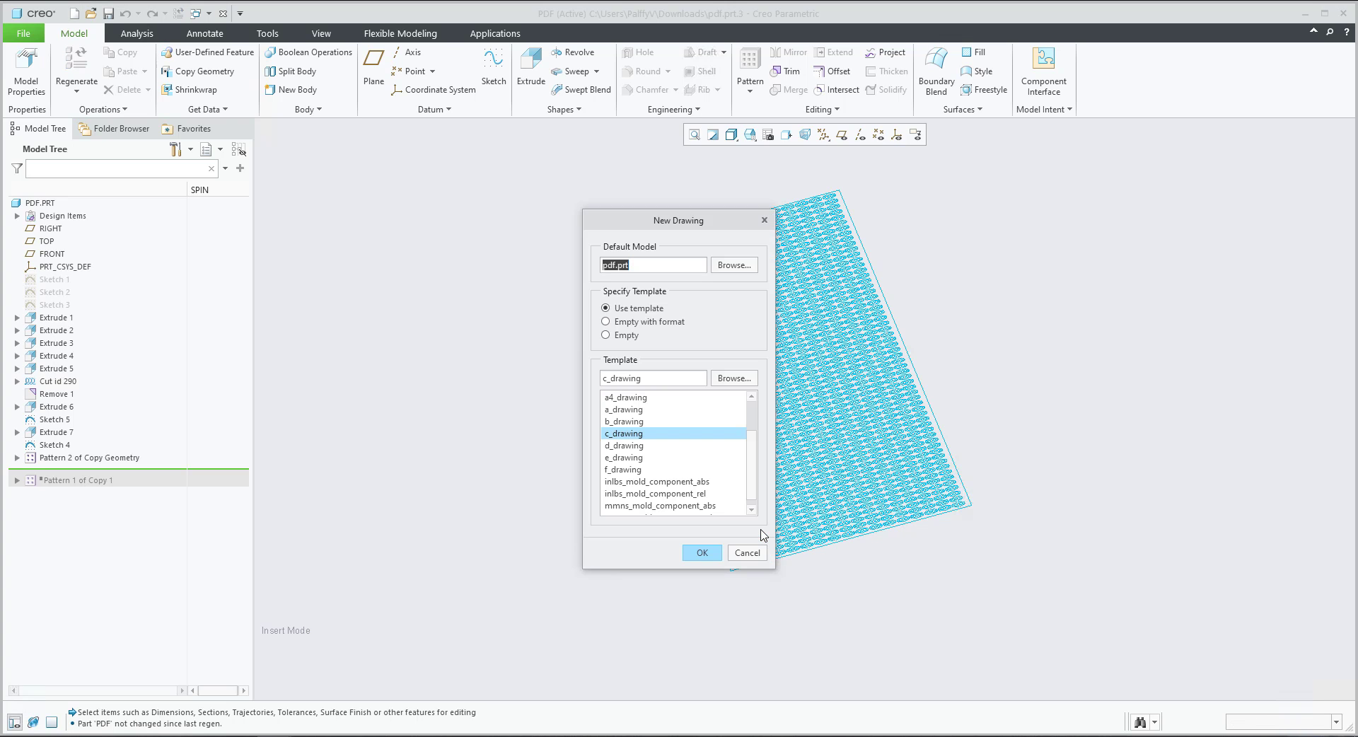
pyautogui.click(627, 334)
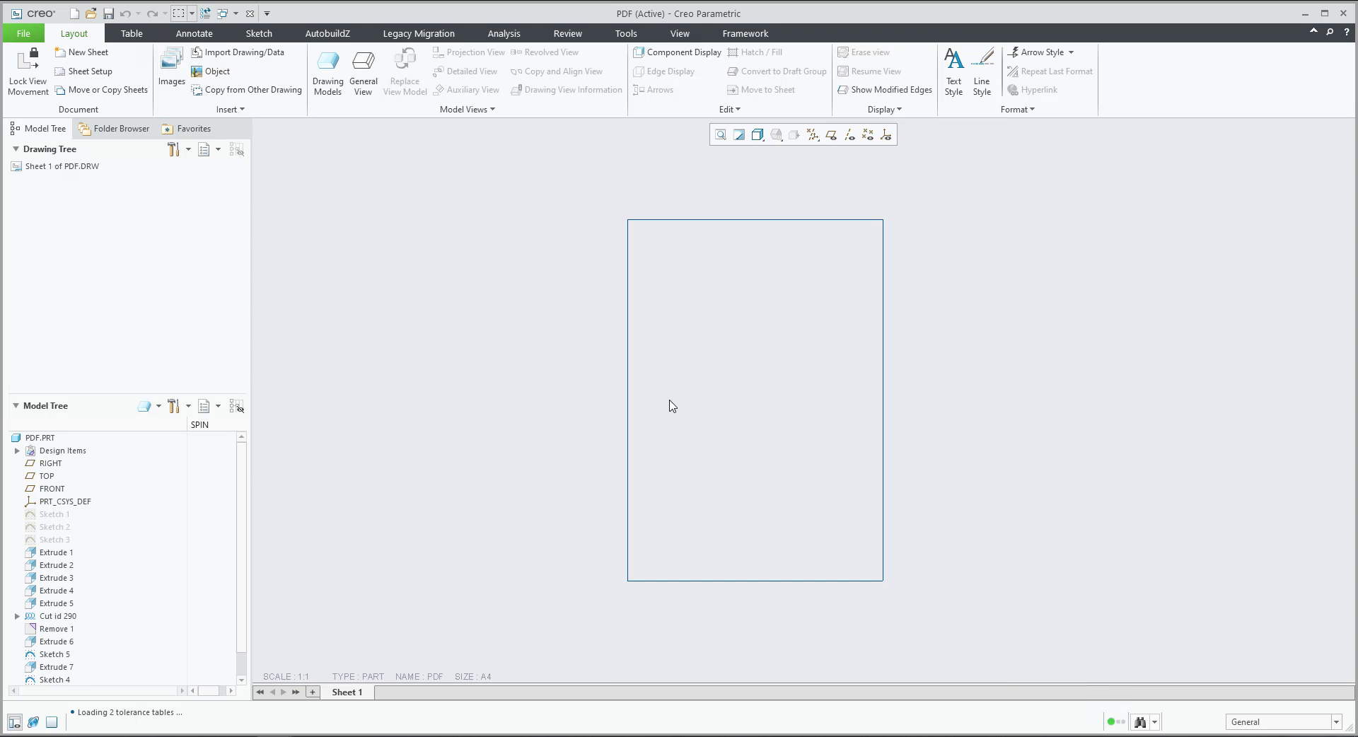
# Change the A4 sheet orientation to Portrait in Sheet Setup.
pyautogui.doubleClick(486, 677)
pyautogui.click(741, 402)
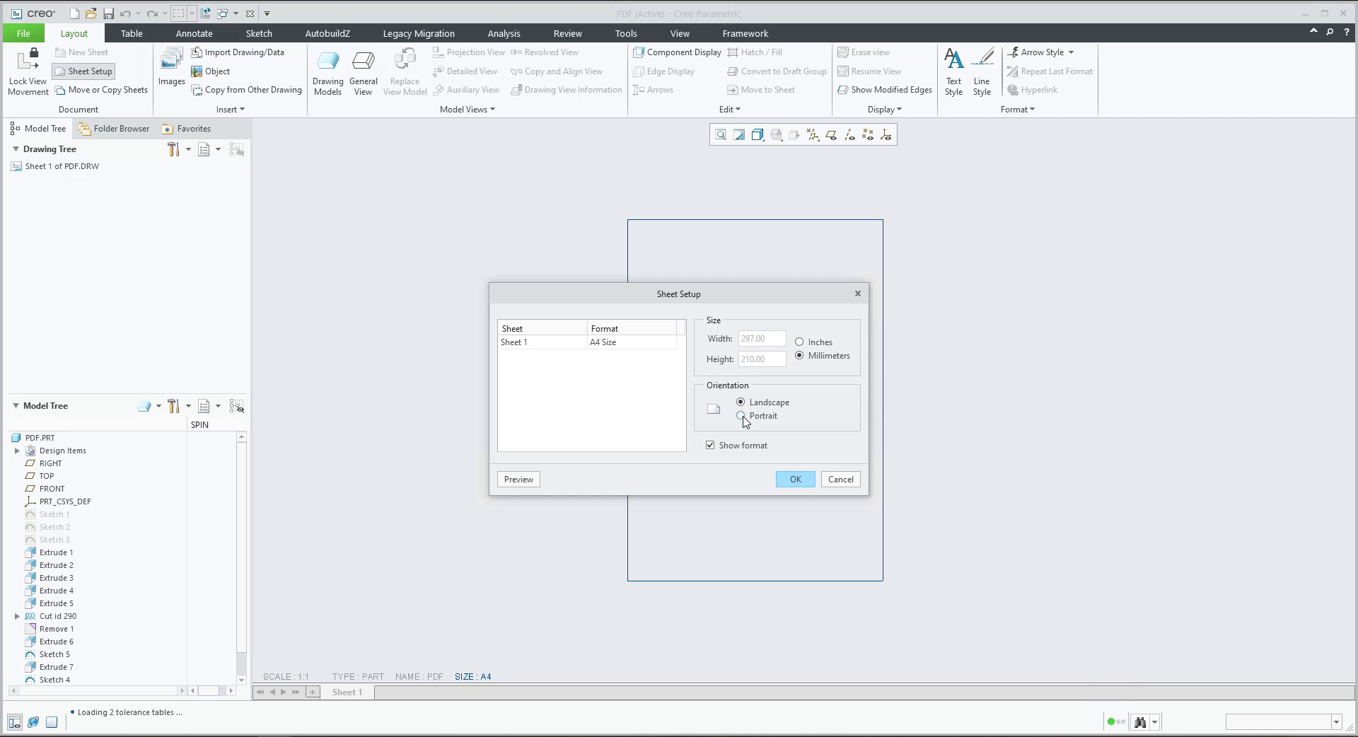
pyautogui.click(740, 416)
pyautogui.click(794, 478)
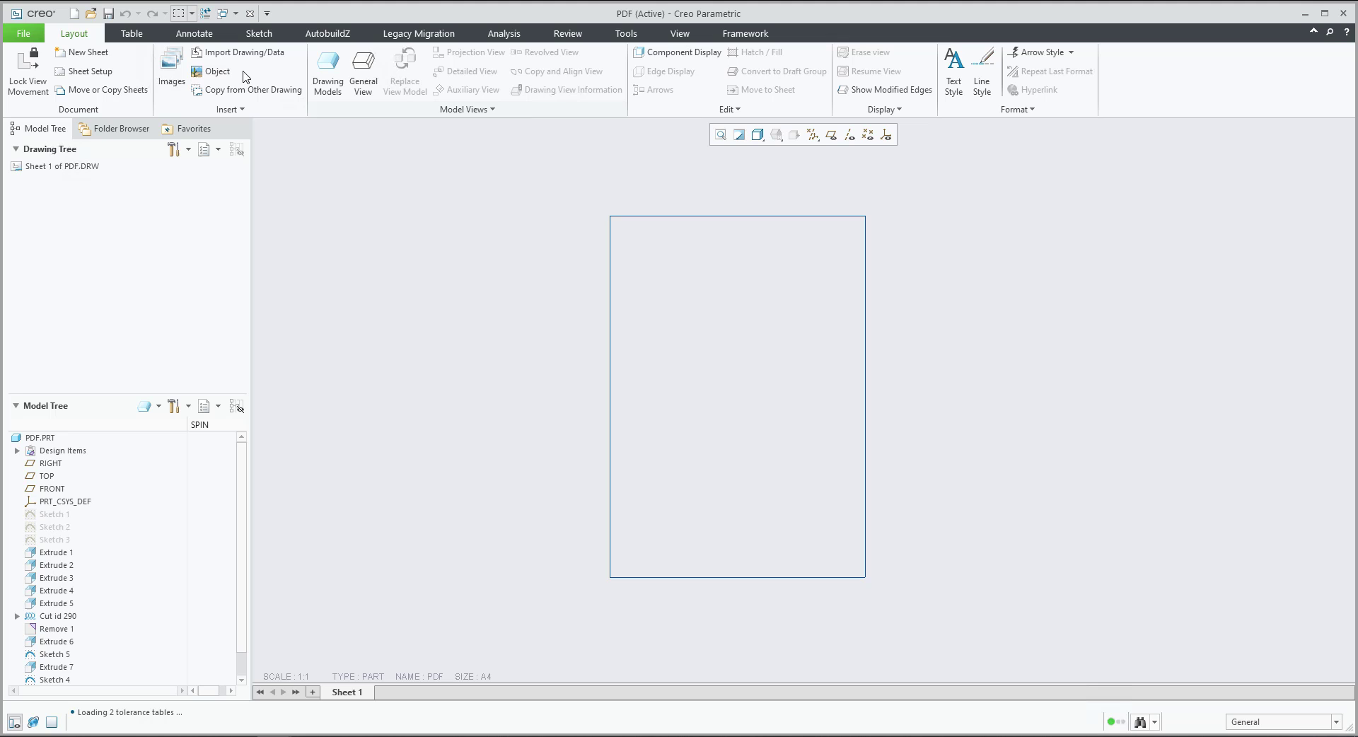
# Insert a general view near the sheet centre with BOTTOM orientation, then box-select it.
pyautogui.click(363, 71)
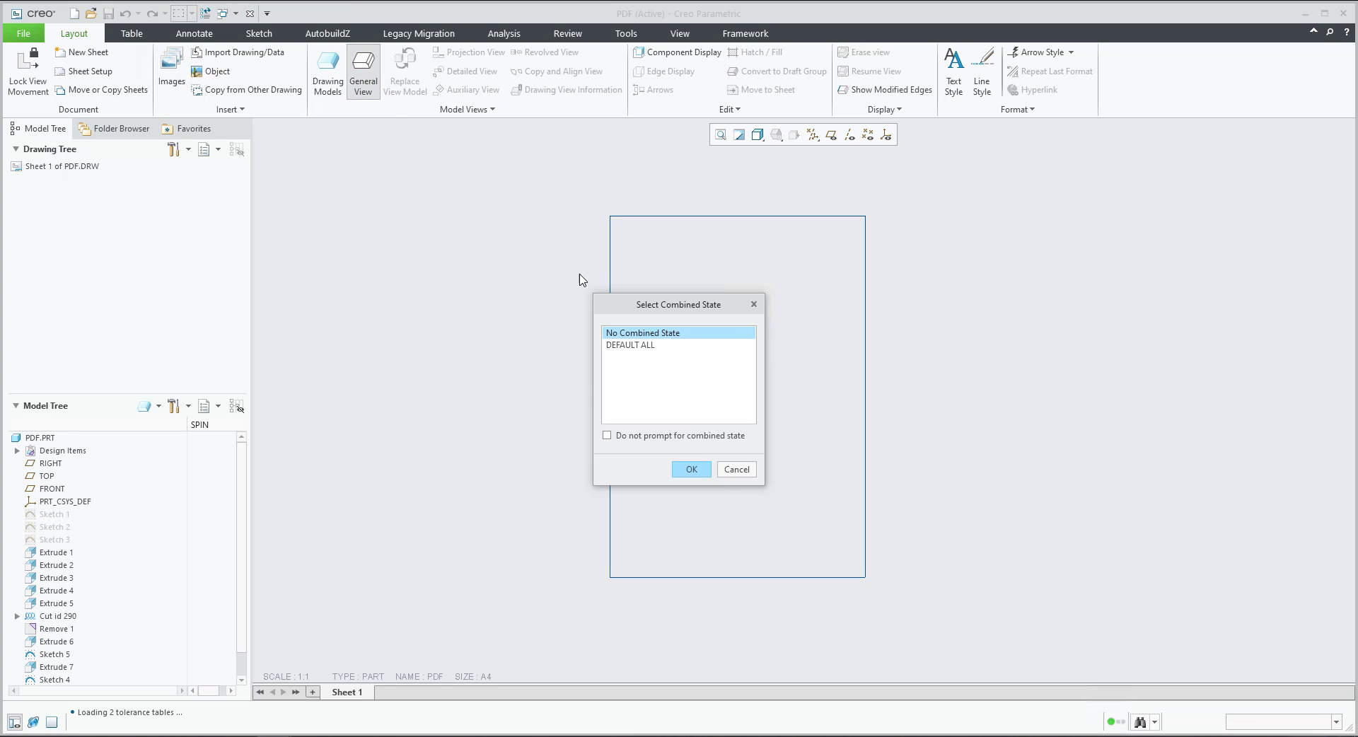
pyautogui.click(691, 469)
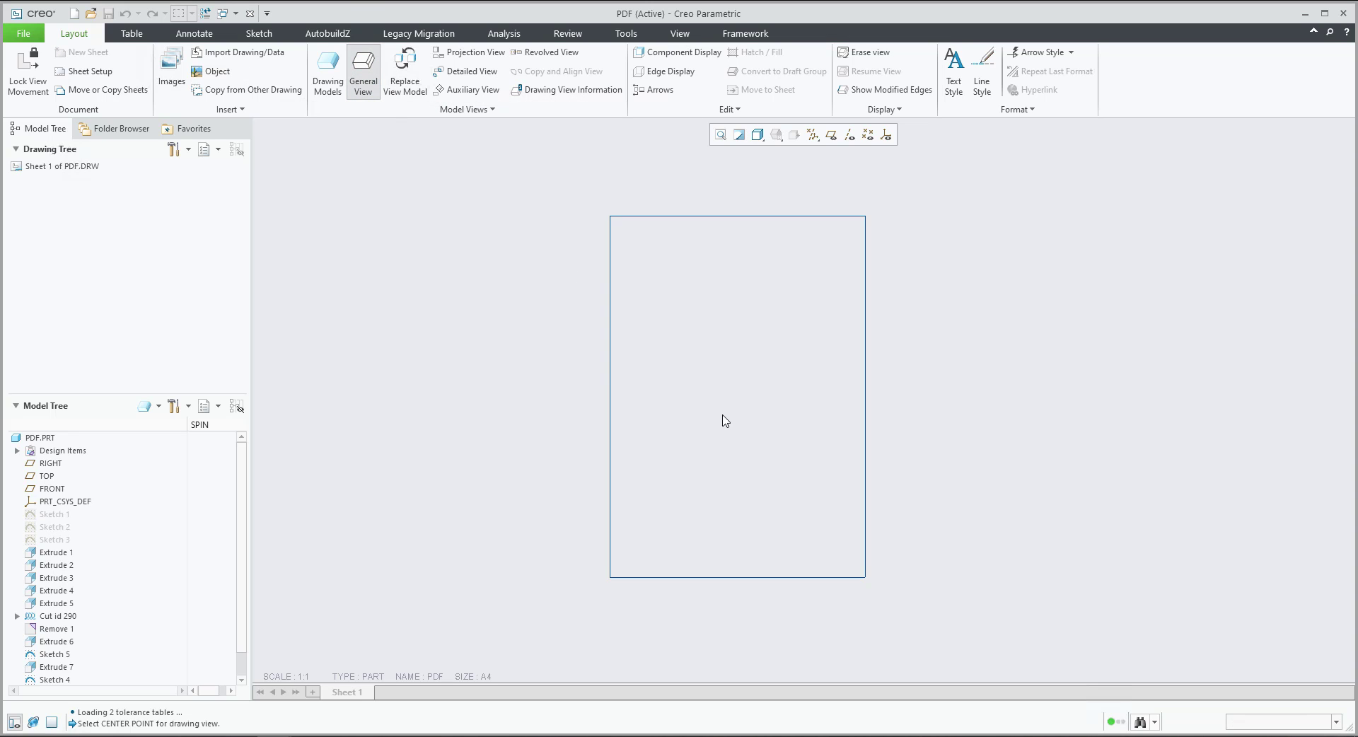
pyautogui.click(748, 459)
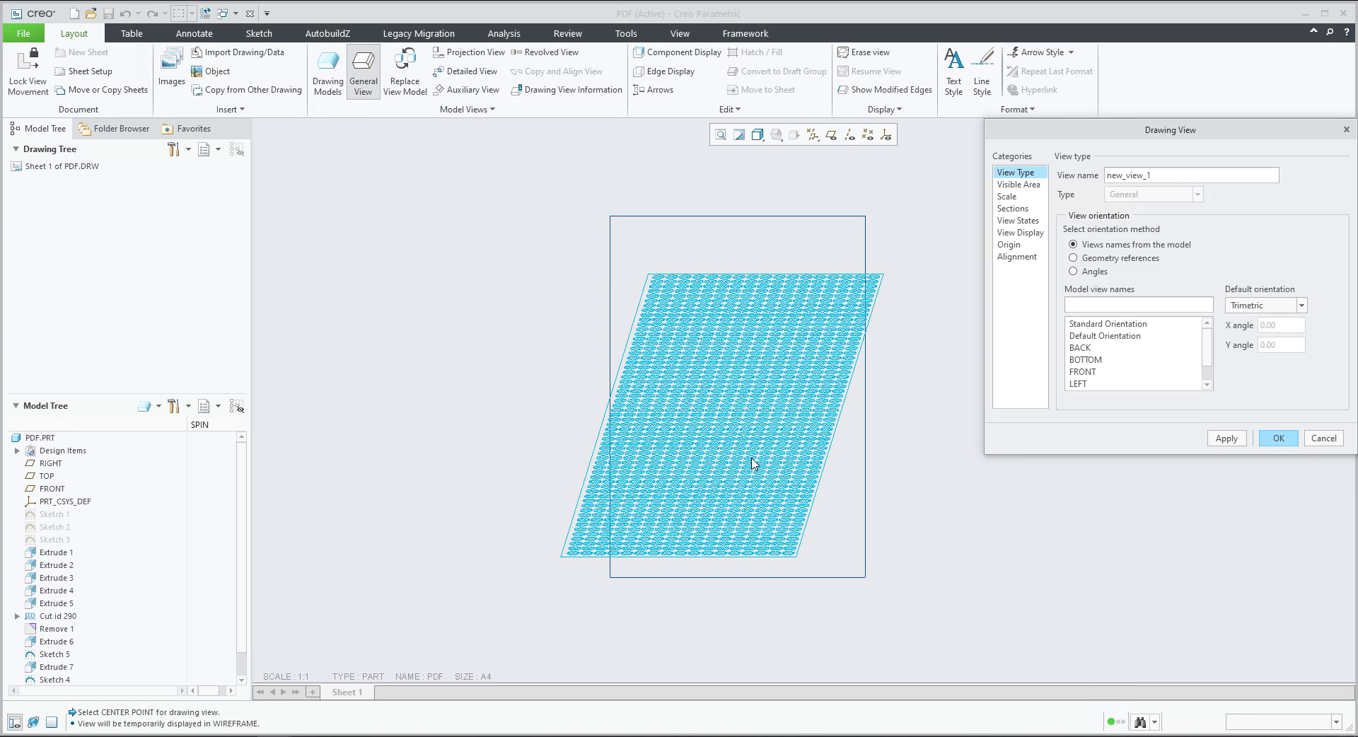
pyautogui.click(1085, 361)
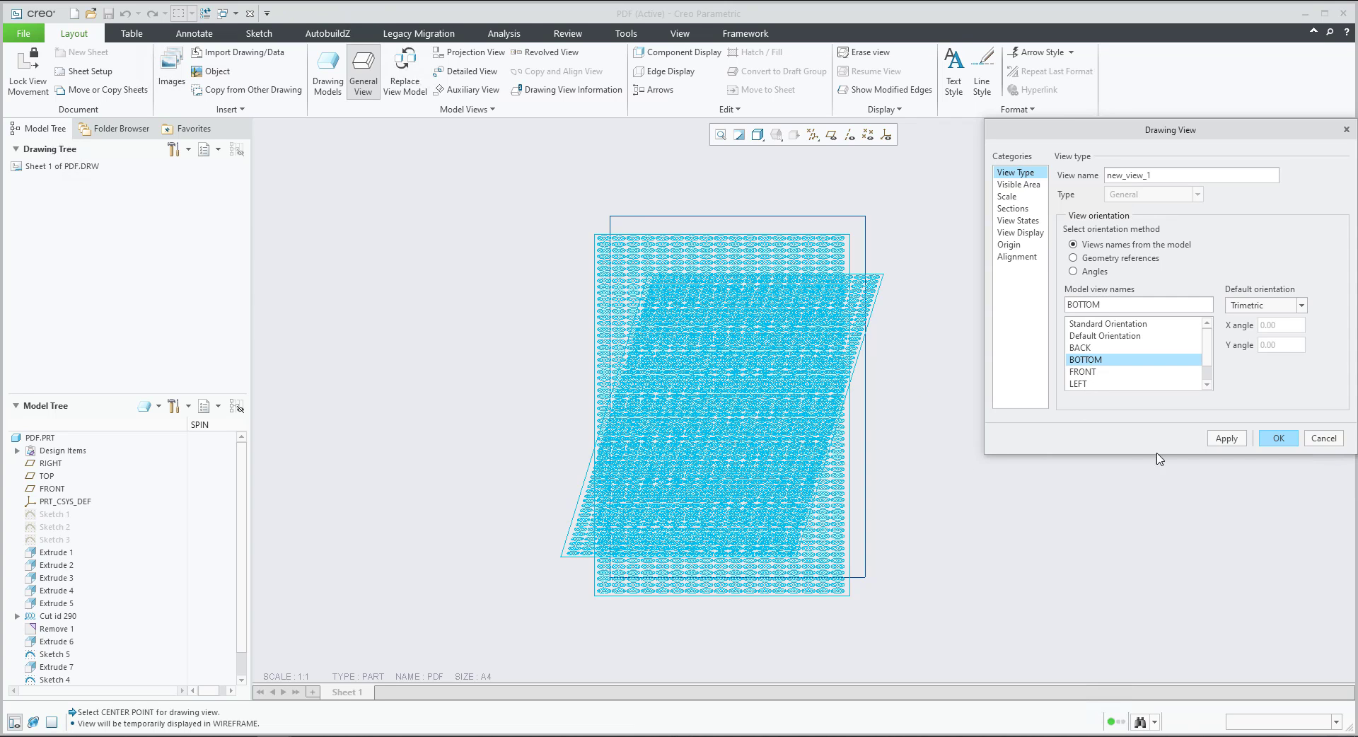
pyautogui.click(1274, 439)
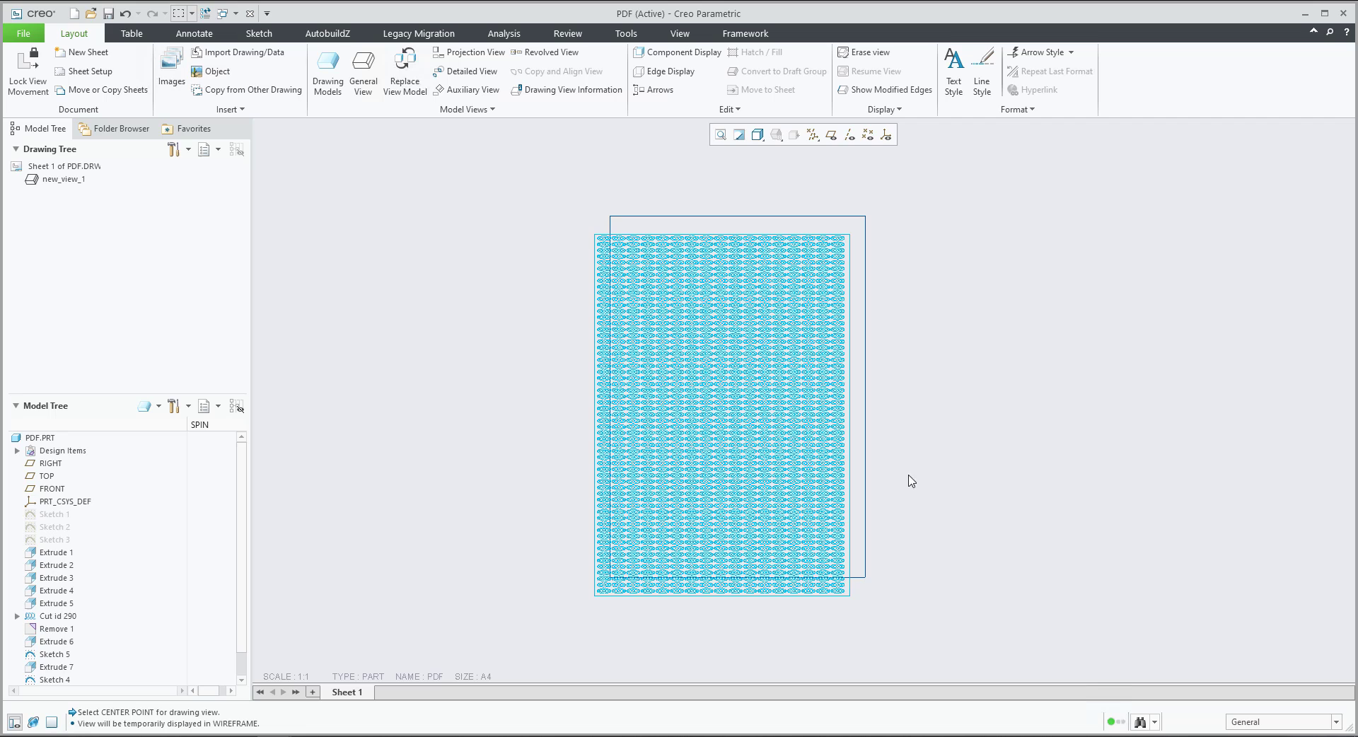
pyautogui.moveTo(940, 643); pyautogui.dragTo(516, 213)
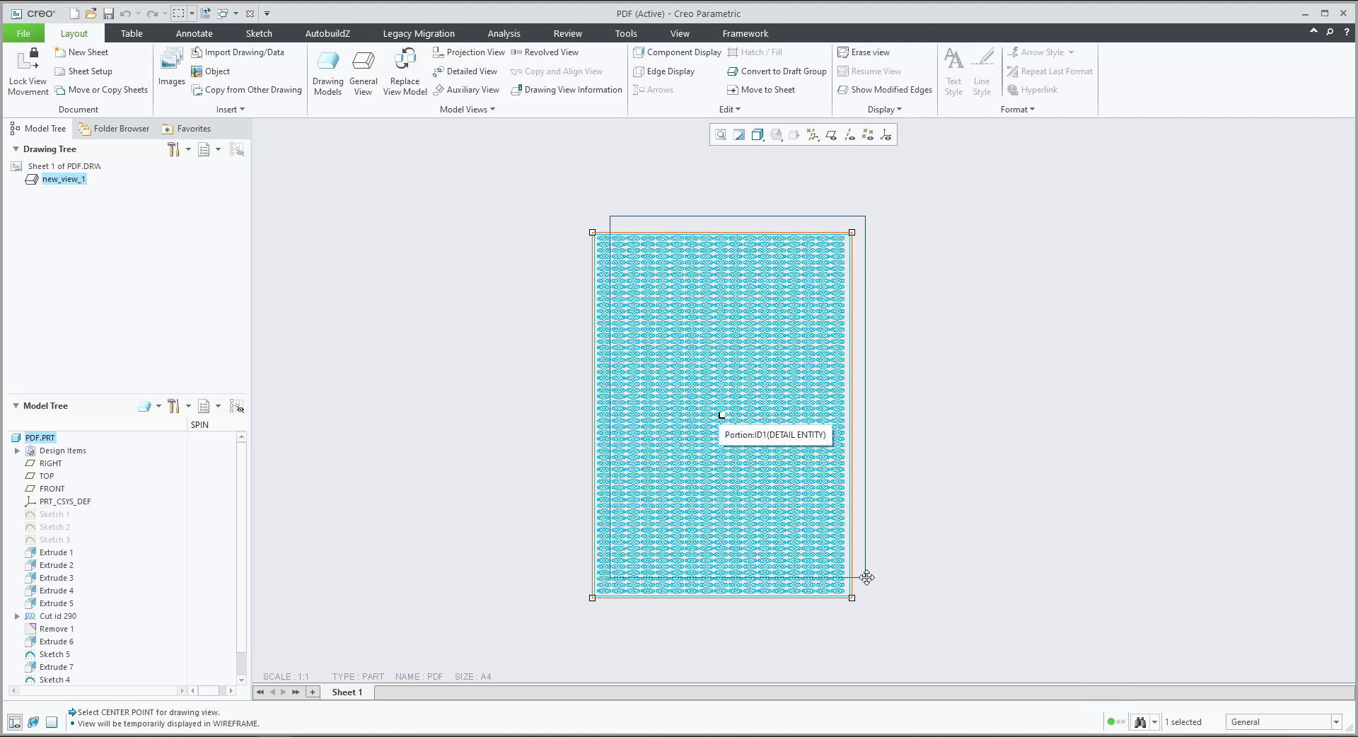
# Set new_view_1's location to X 105 (210/2) and Y 148.5 (297/2) mm.
pyautogui.doubleClick(852, 560)
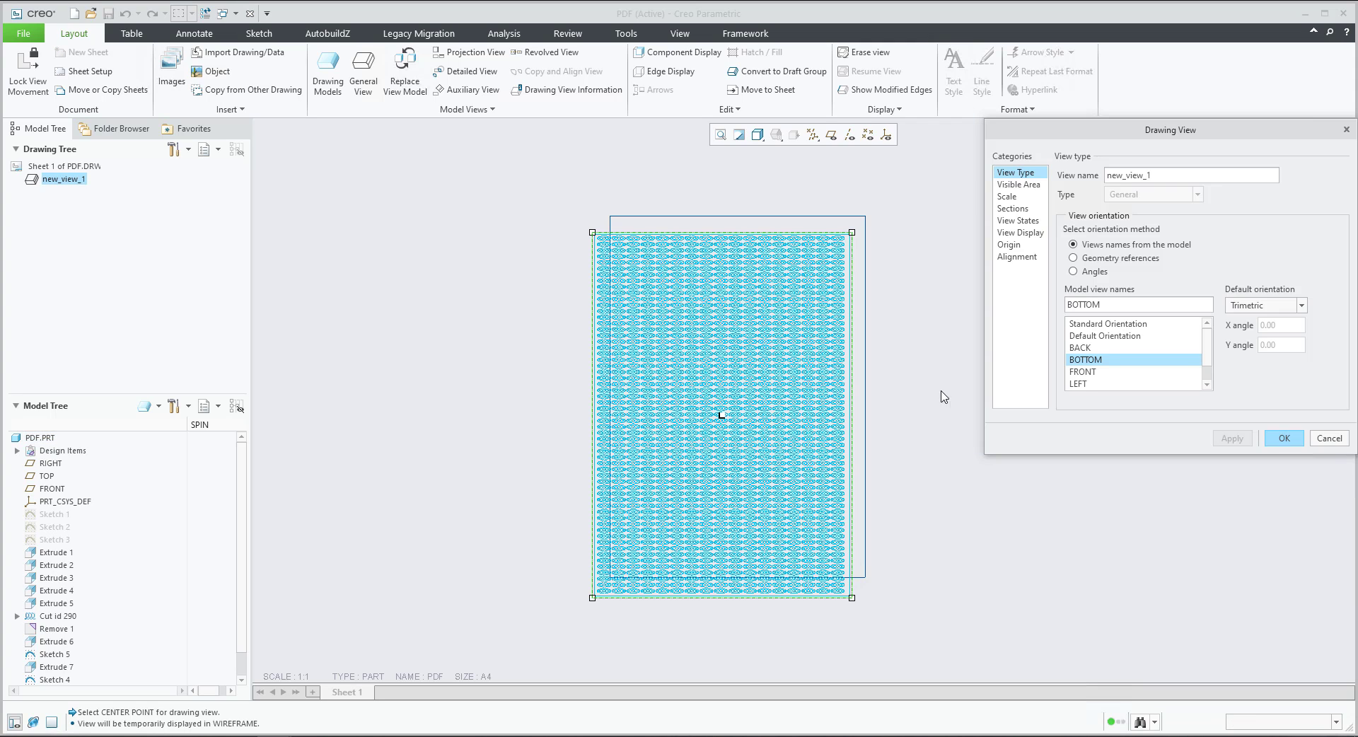
pyautogui.click(1009, 248)
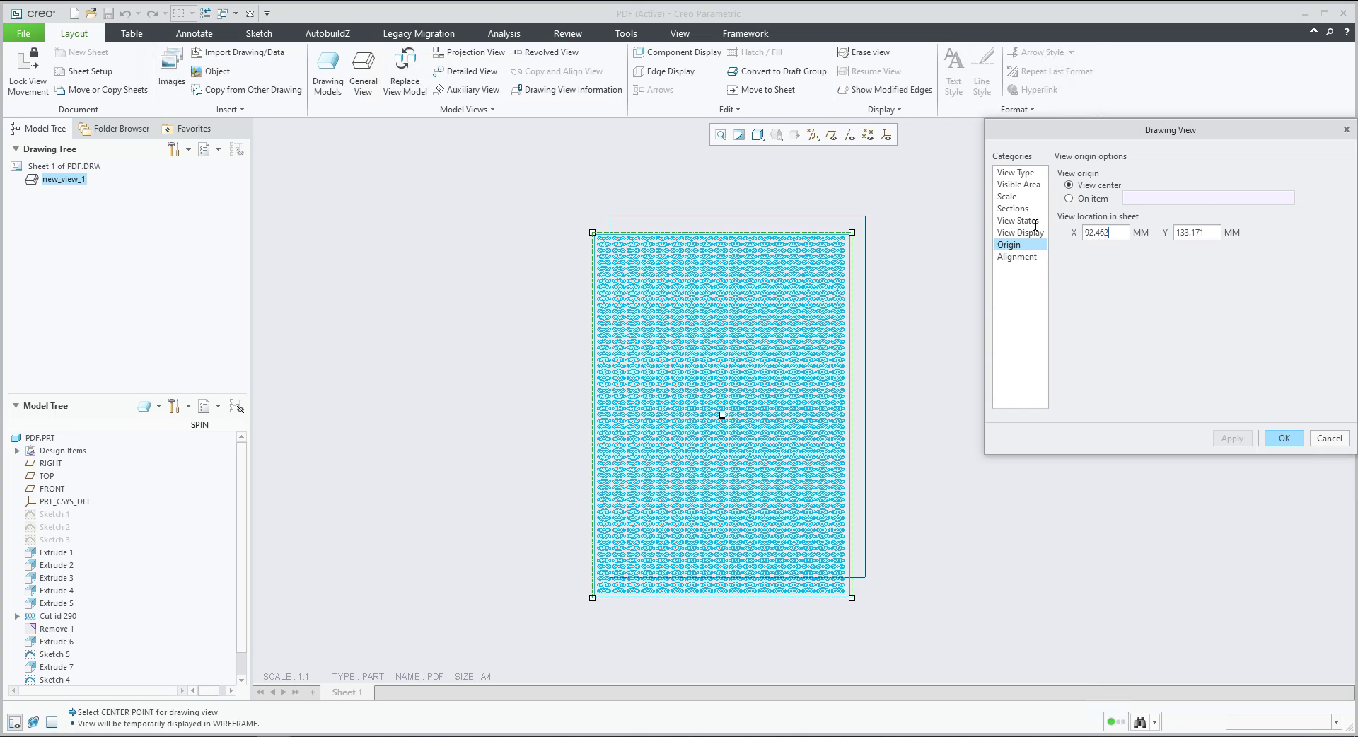
pyautogui.doubleClick(1104, 232)
pyautogui.write('210/2')
pyautogui.press('Return')
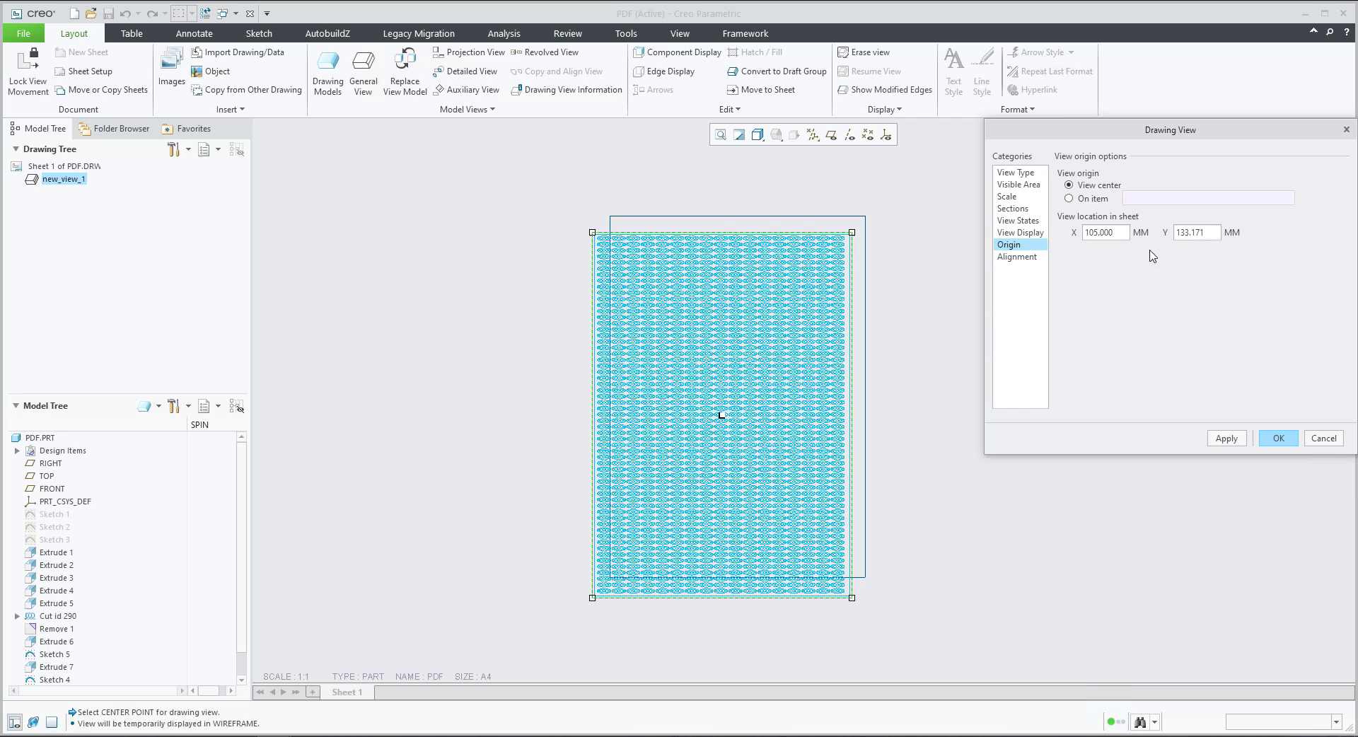
pyautogui.press('Tab')
pyautogui.write('297/2')
pyautogui.click(1226, 440)
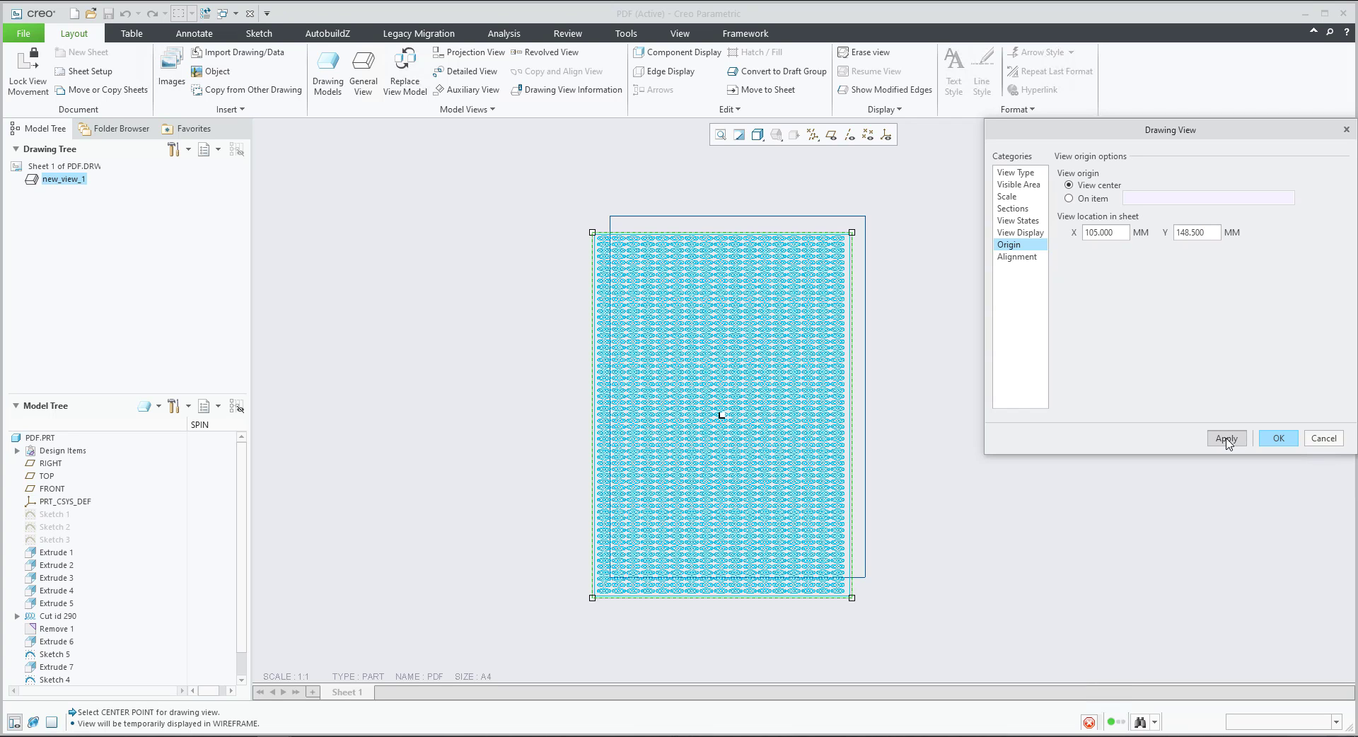
pyautogui.click(1267, 443)
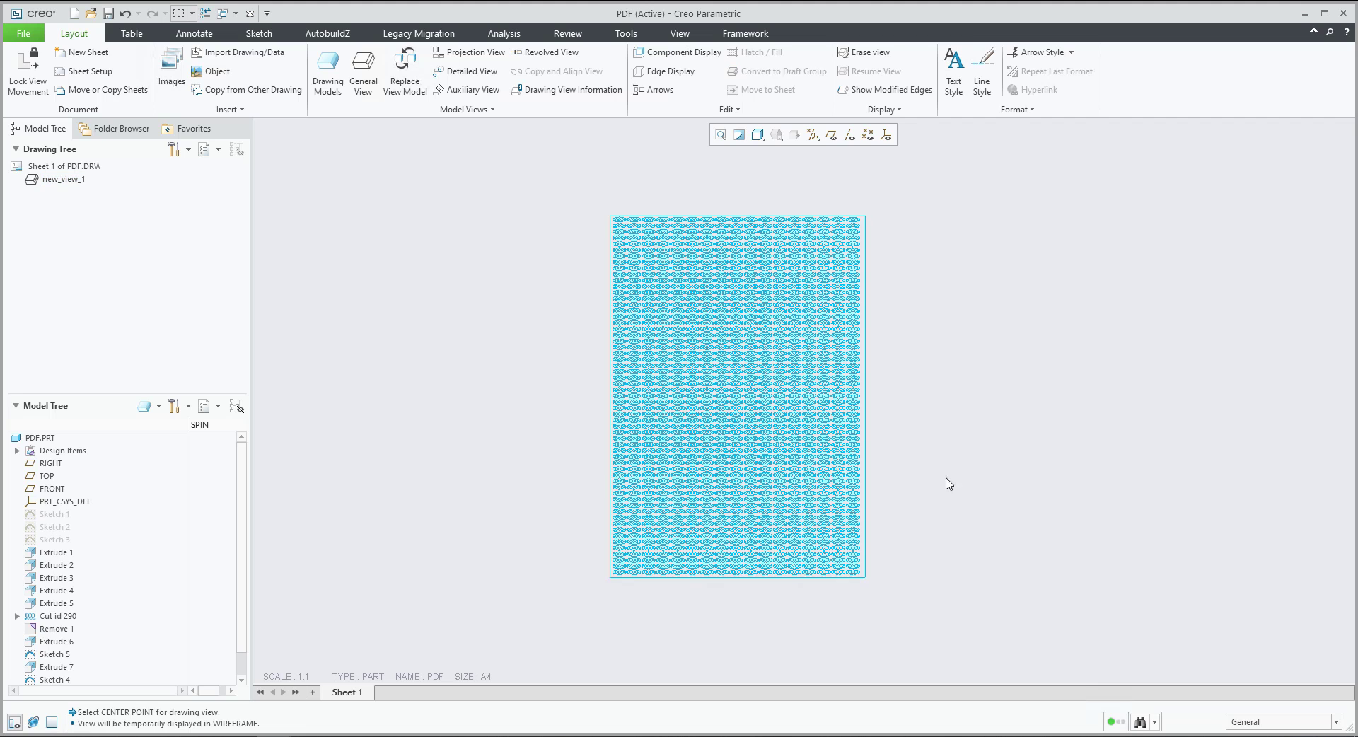
# Try the On item view origin option, then delete new_view_1 from the sheet.
pyautogui.scroll(-1, 671, 608)
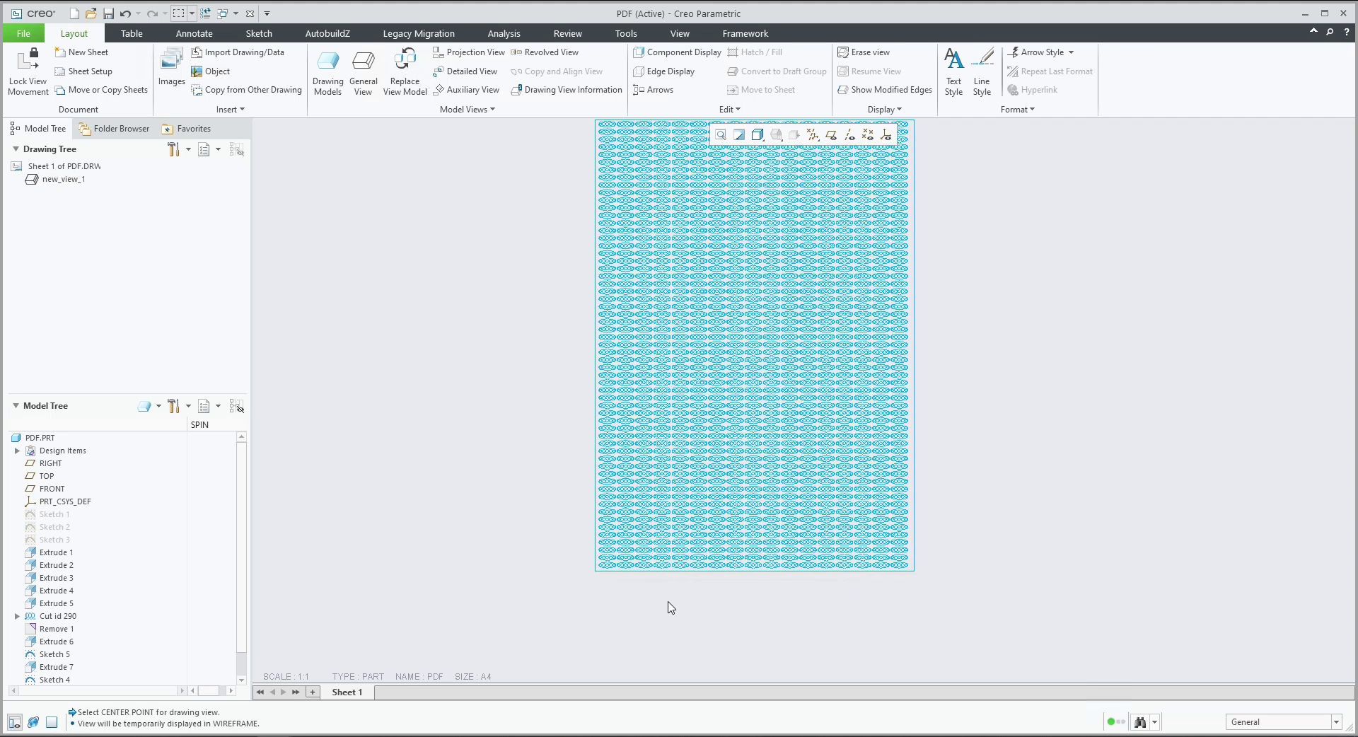
pyautogui.scroll(1, 545, 569)
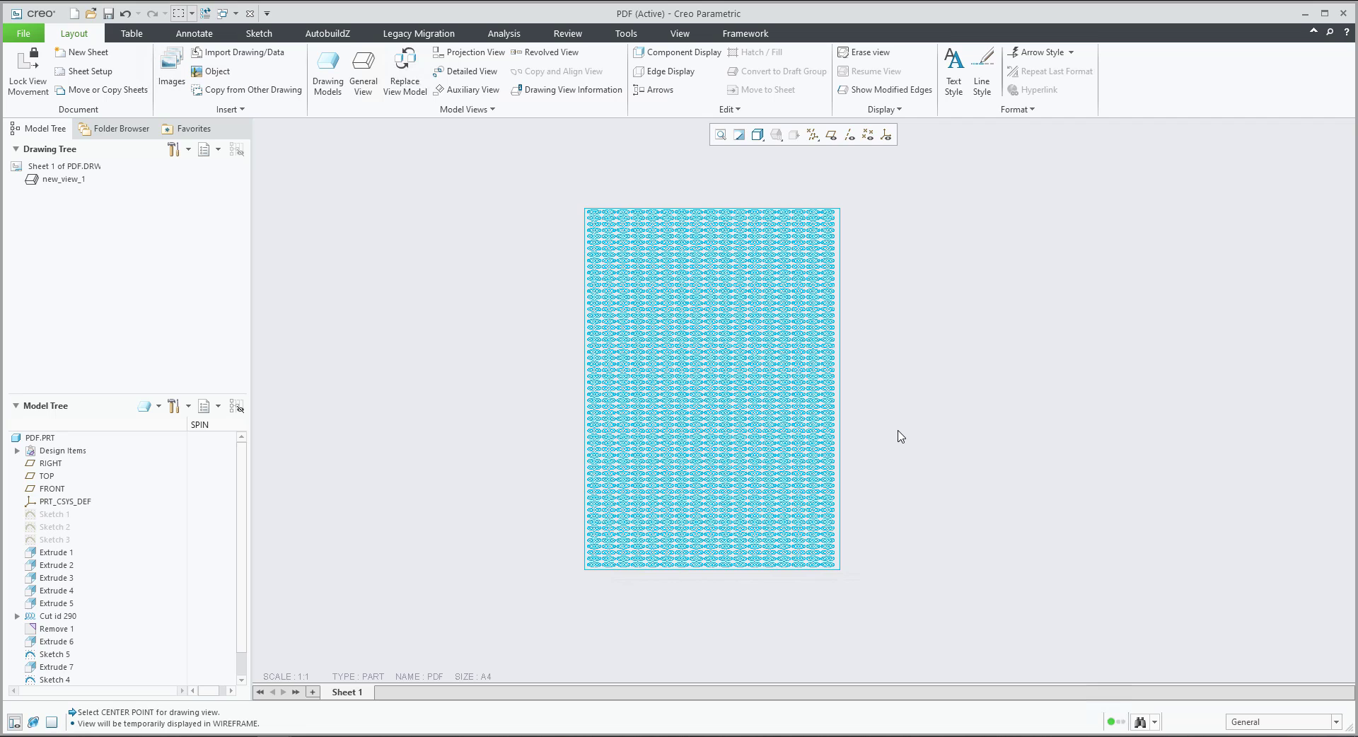
pyautogui.moveTo(929, 586)
pyautogui.mouseDown()
pyautogui.moveTo(742, 521)
pyautogui.moveTo(524, 182)
pyautogui.mouseUp()
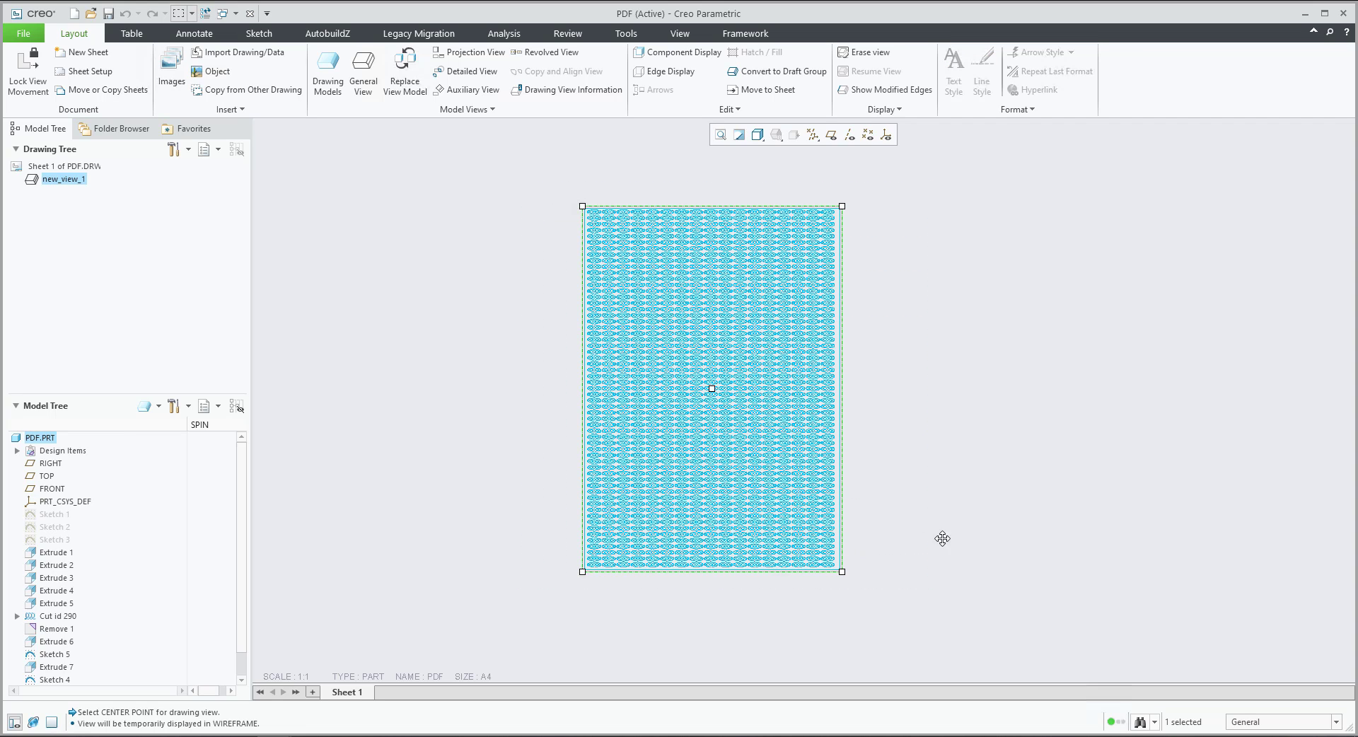
pyautogui.doubleClick(839, 488)
pyautogui.click(1011, 245)
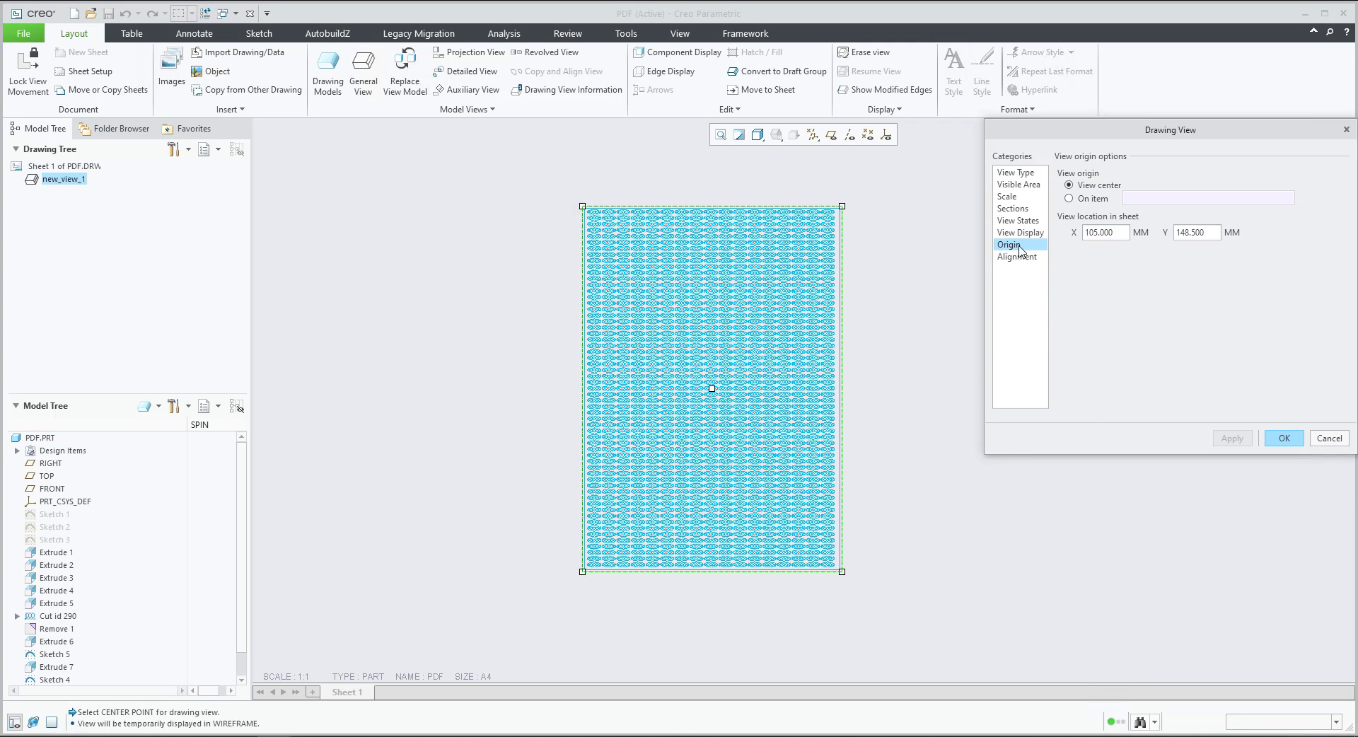
pyautogui.click(1070, 198)
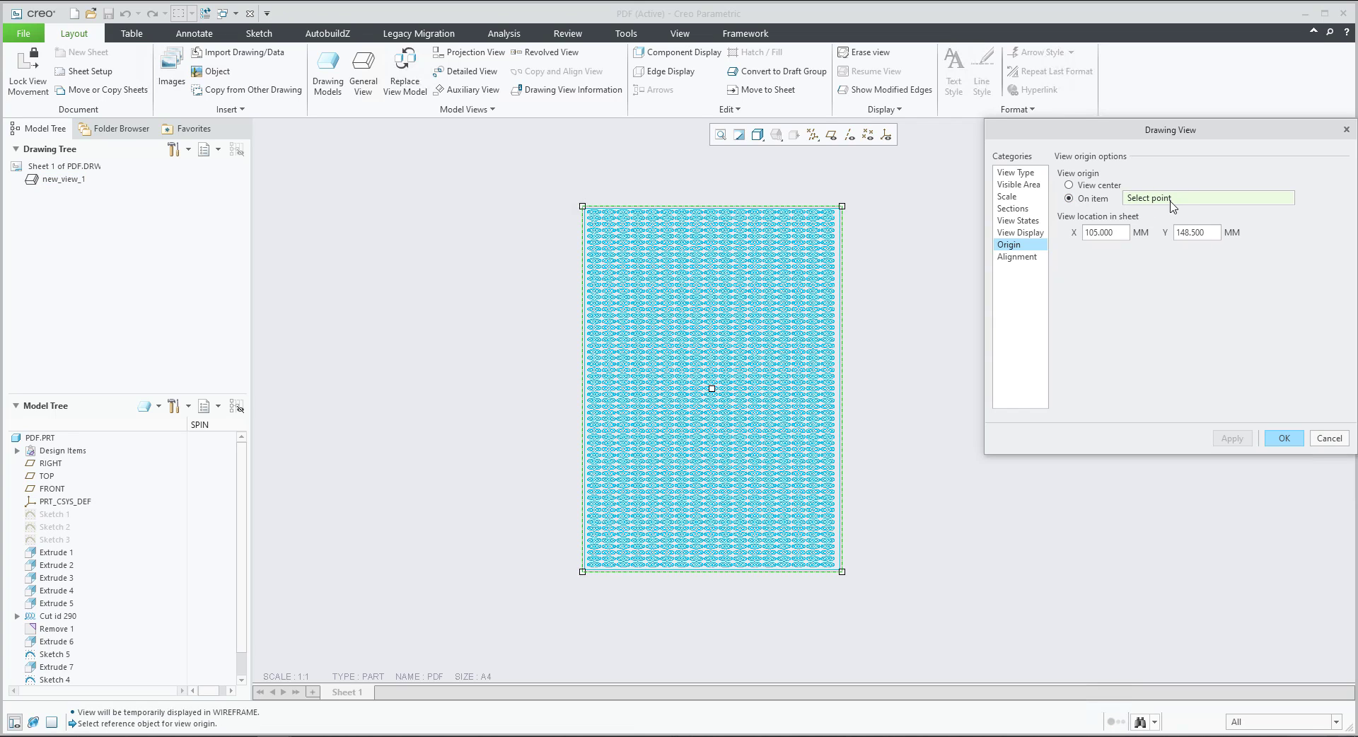
pyautogui.click(1283, 437)
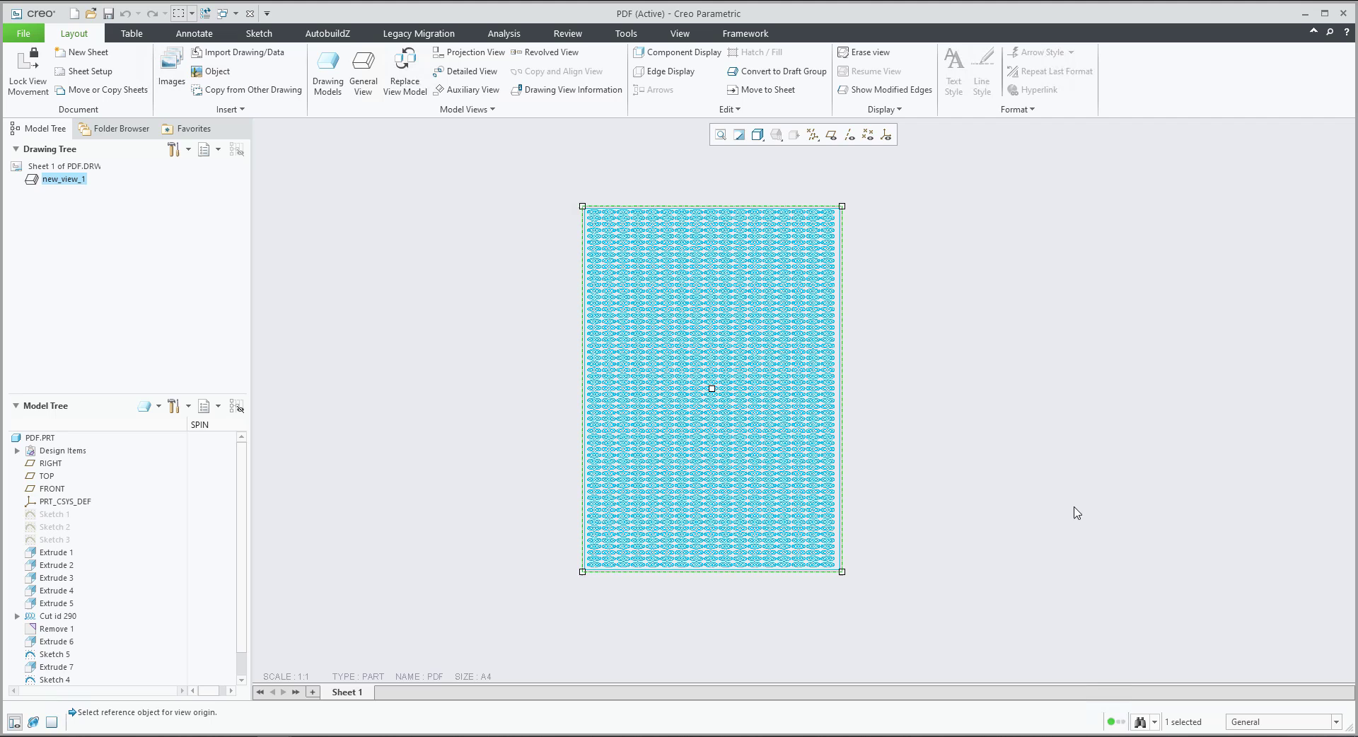
pyautogui.moveTo(892, 594); pyautogui.dragTo(499, 192)
pyautogui.press('Delete')
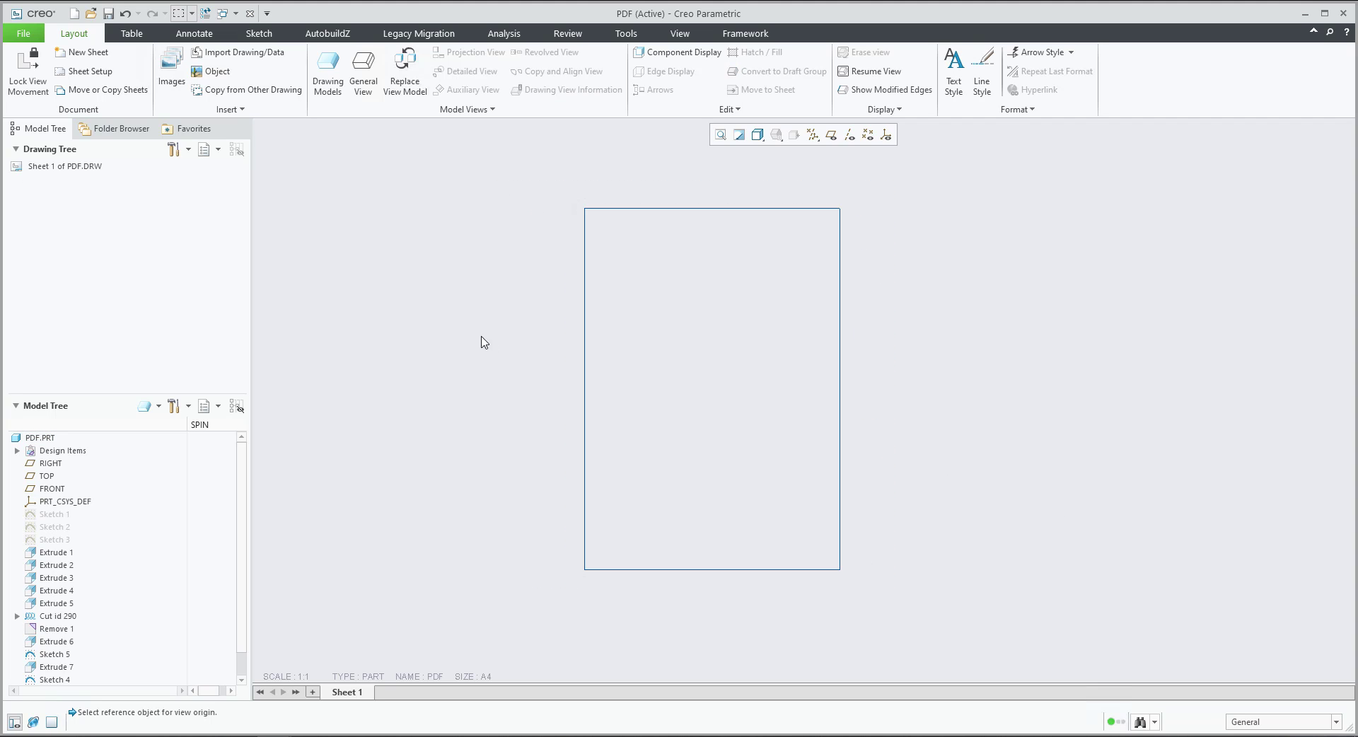
# In PDF.PRT, add datum point PNT0 at the curve's lower-left end, then return to PDF.DRW.
pyautogui.click(234, 14)
pyautogui.click(255, 30)
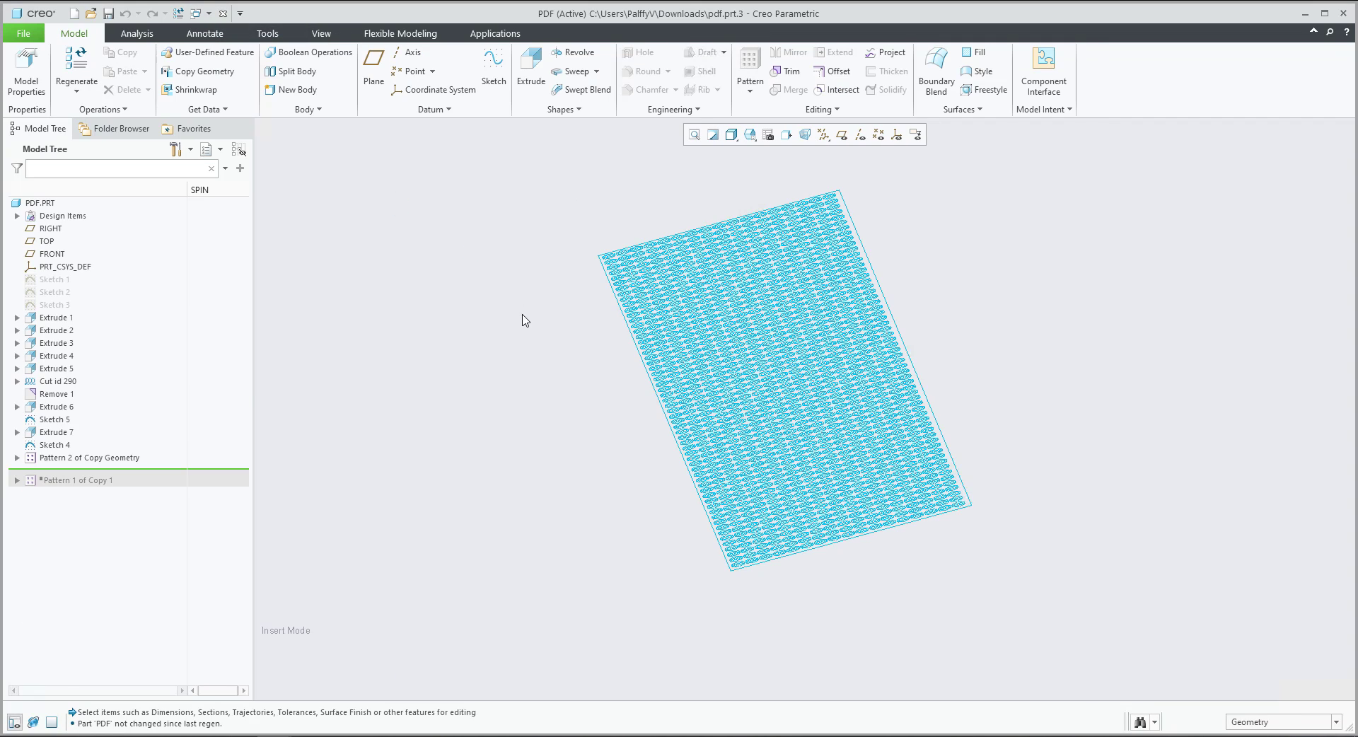
pyautogui.click(414, 71)
pyautogui.click(732, 571)
pyautogui.click(724, 573)
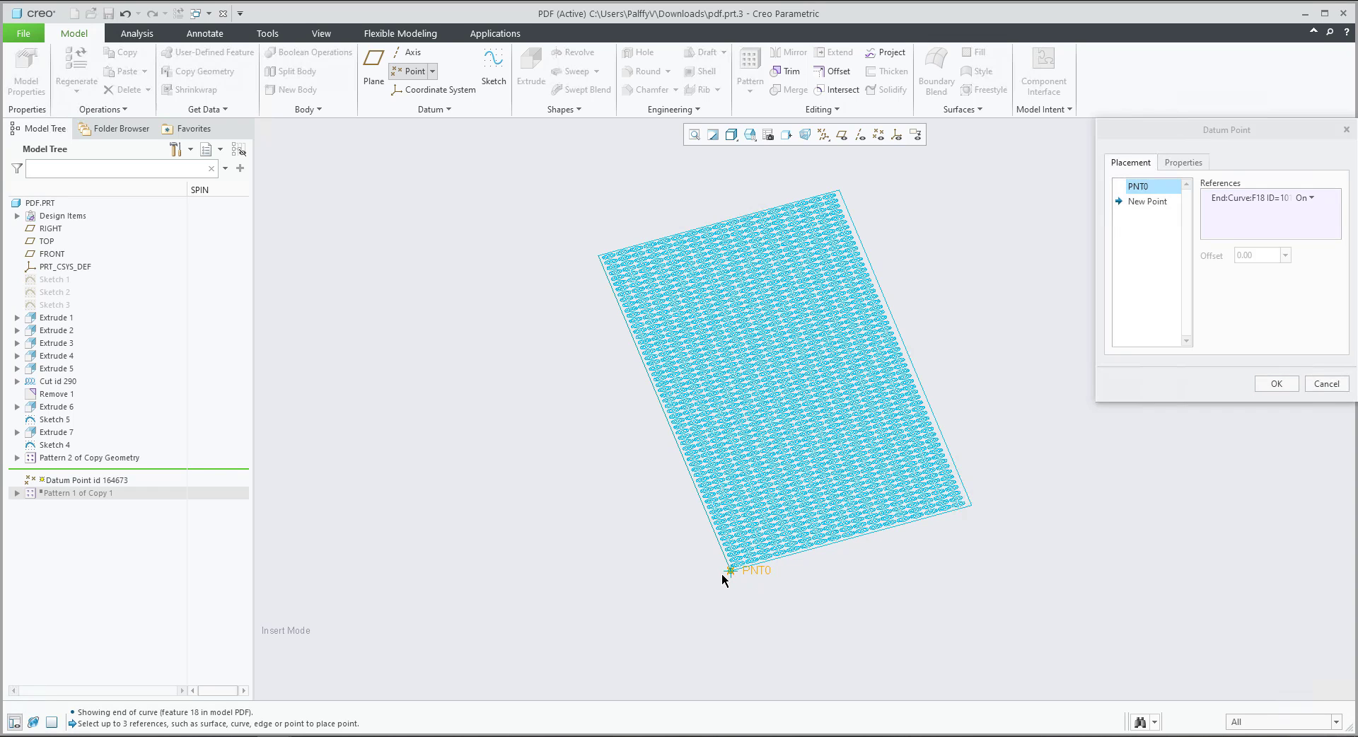
pyautogui.click(1275, 385)
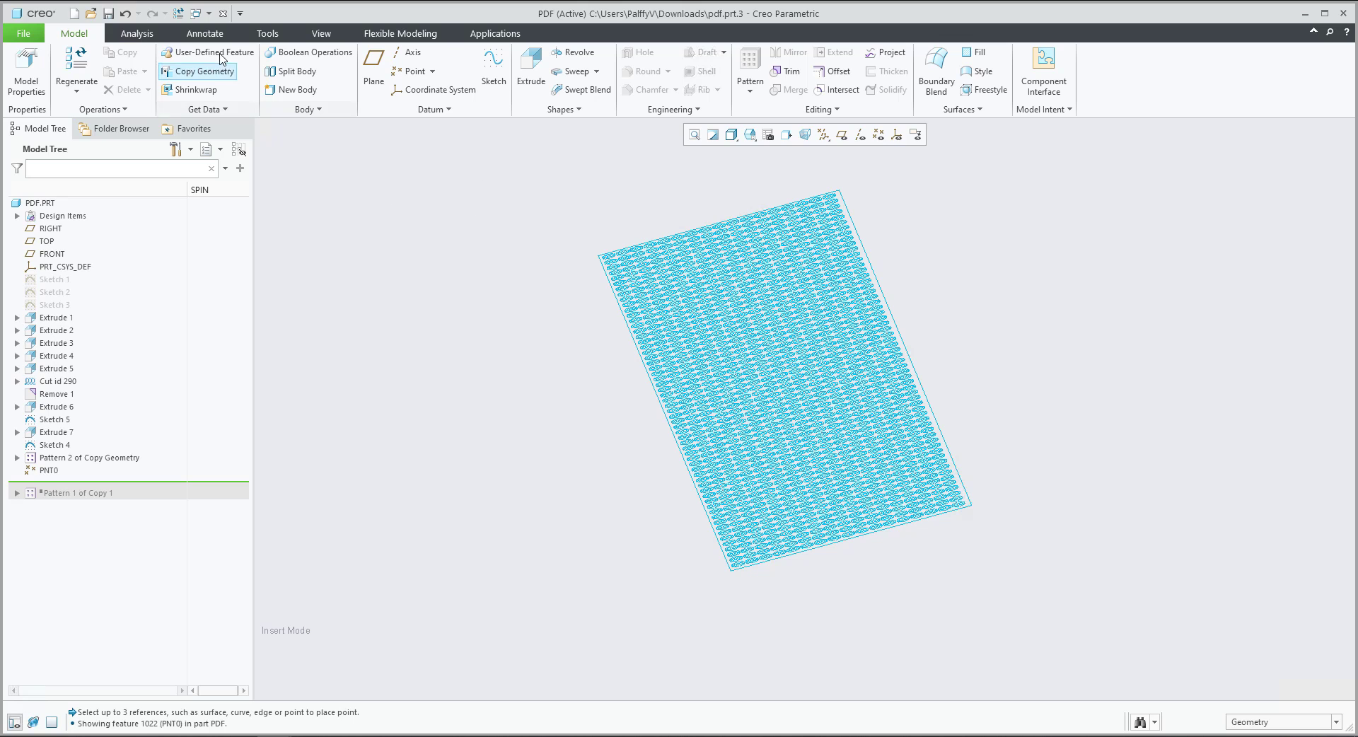
pyautogui.click(196, 13)
# Insert a new general view of pdf.prt on Sheet 1, oriented to BOTTOM.
pyautogui.click(219, 45)
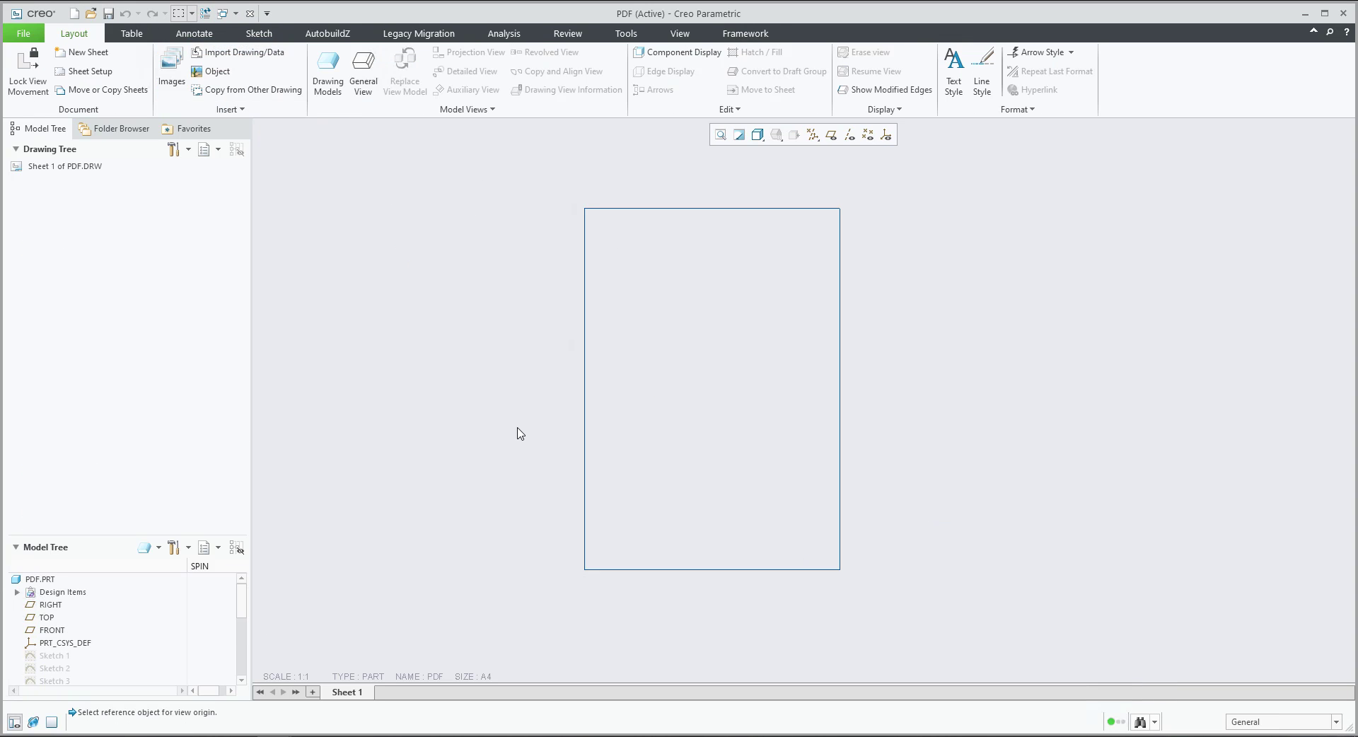
pyautogui.click(363, 71)
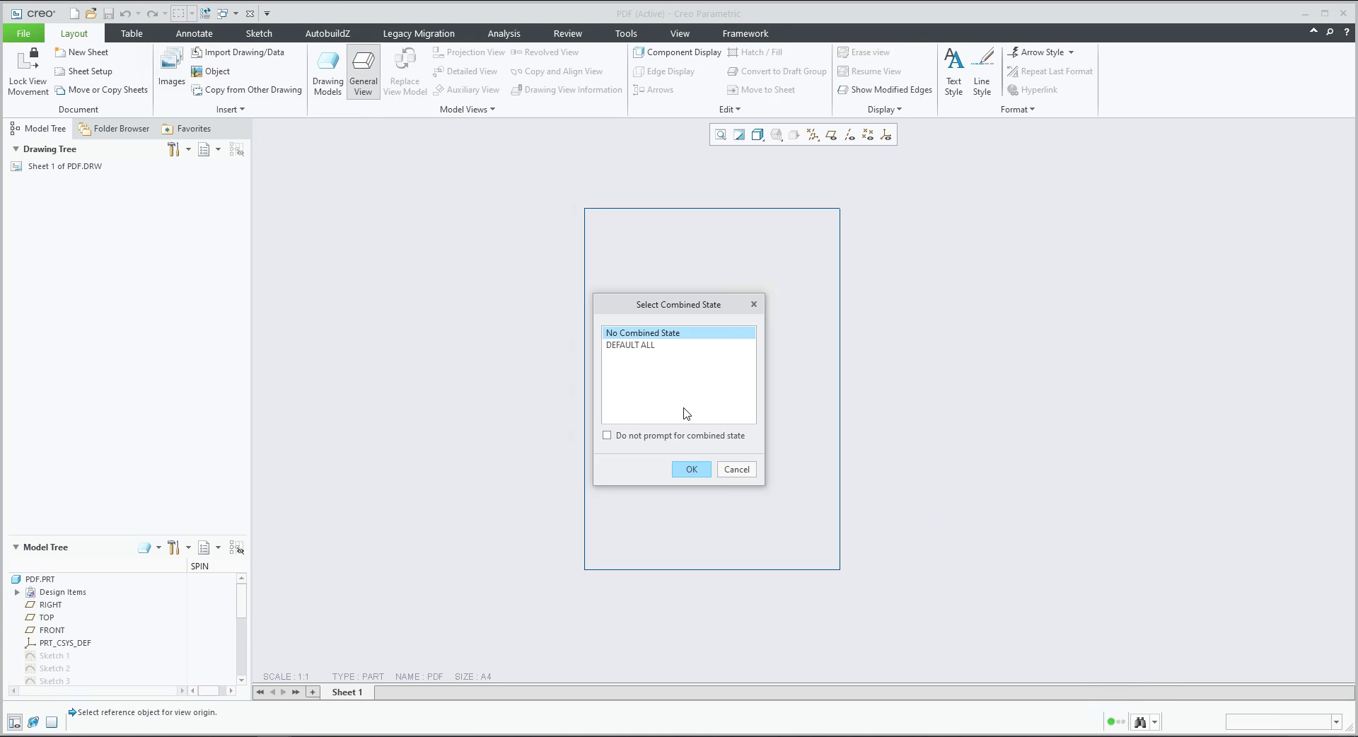
pyautogui.click(691, 468)
pyautogui.click(757, 456)
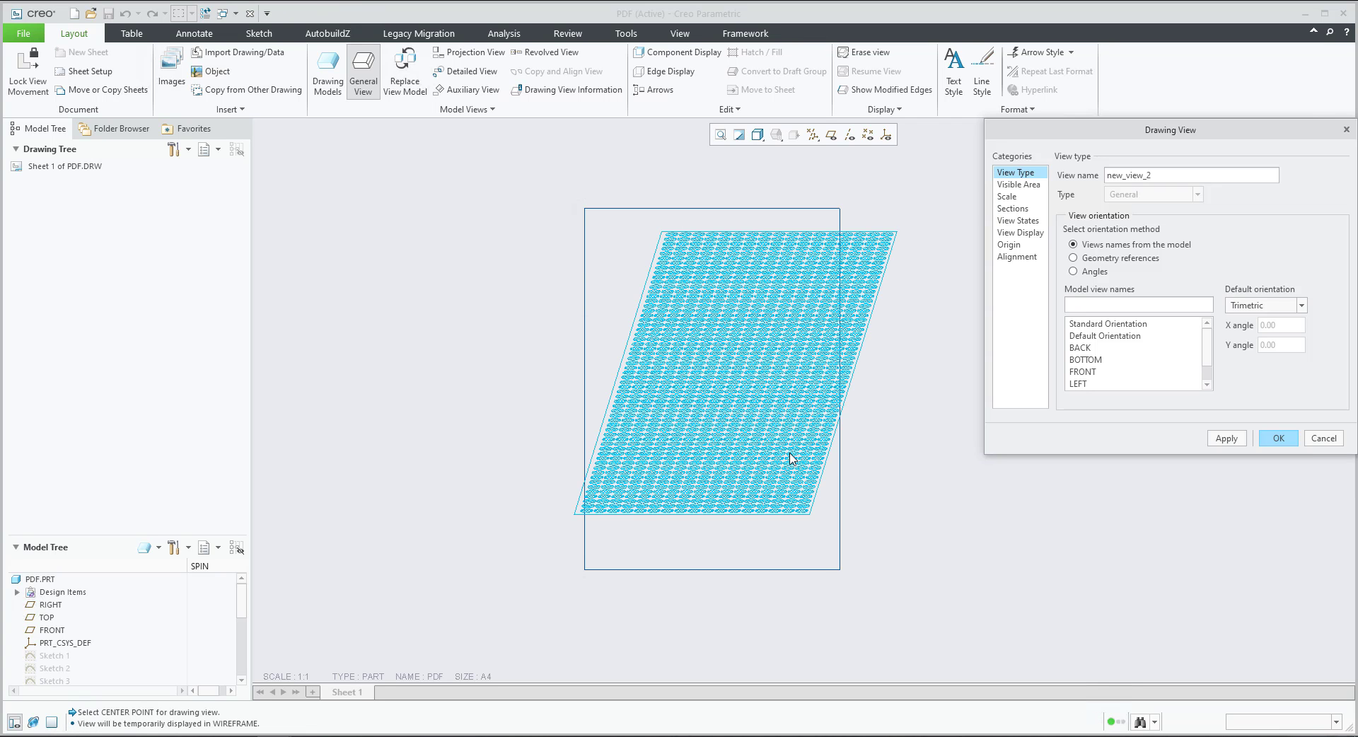
pyautogui.click(1100, 360)
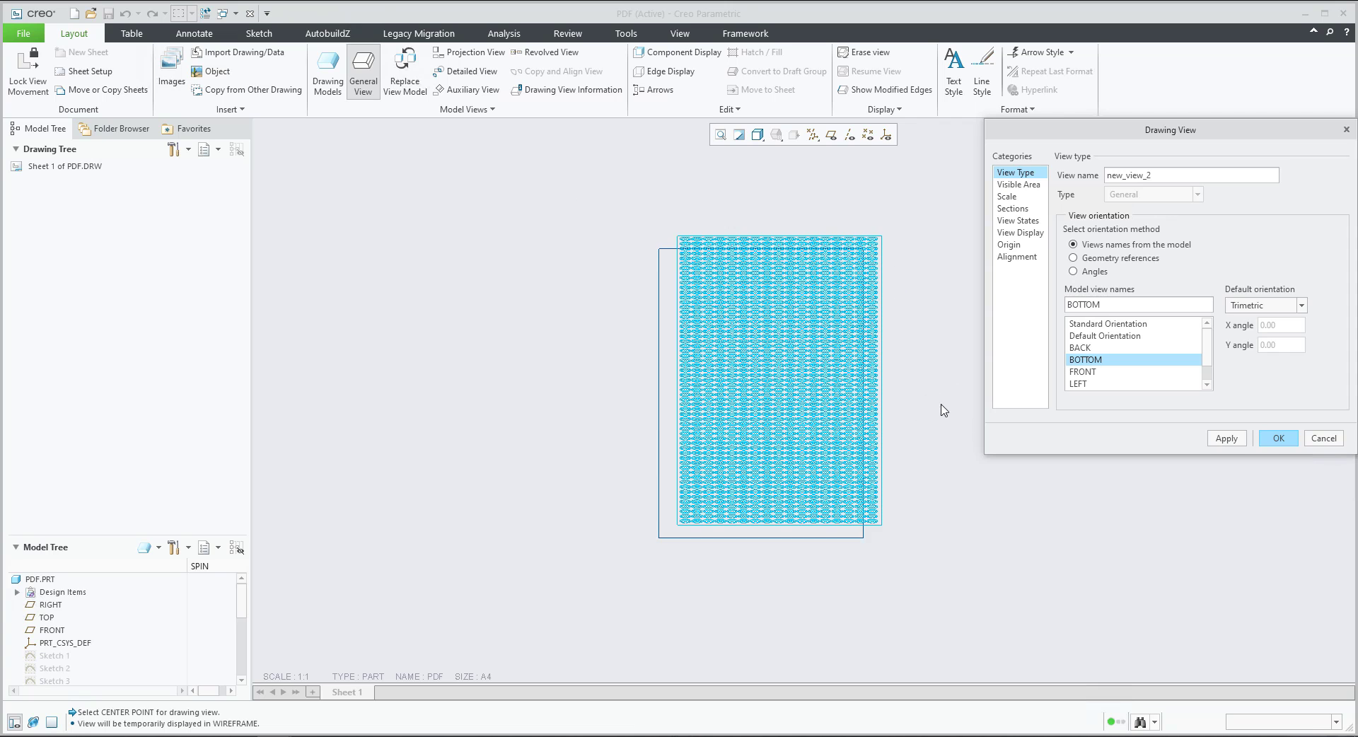
# Set the view origin to On item, picking datum point PNT0.
pyautogui.click(1010, 245)
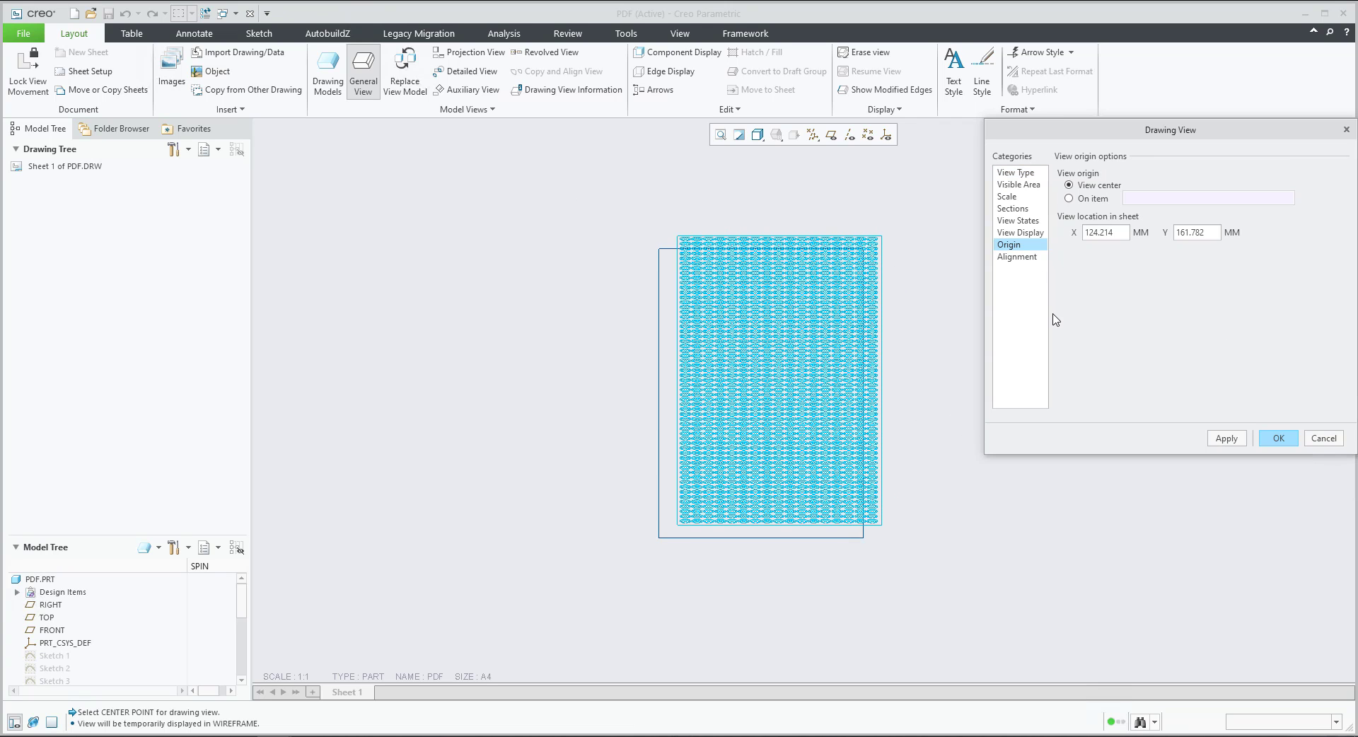
pyautogui.click(1069, 199)
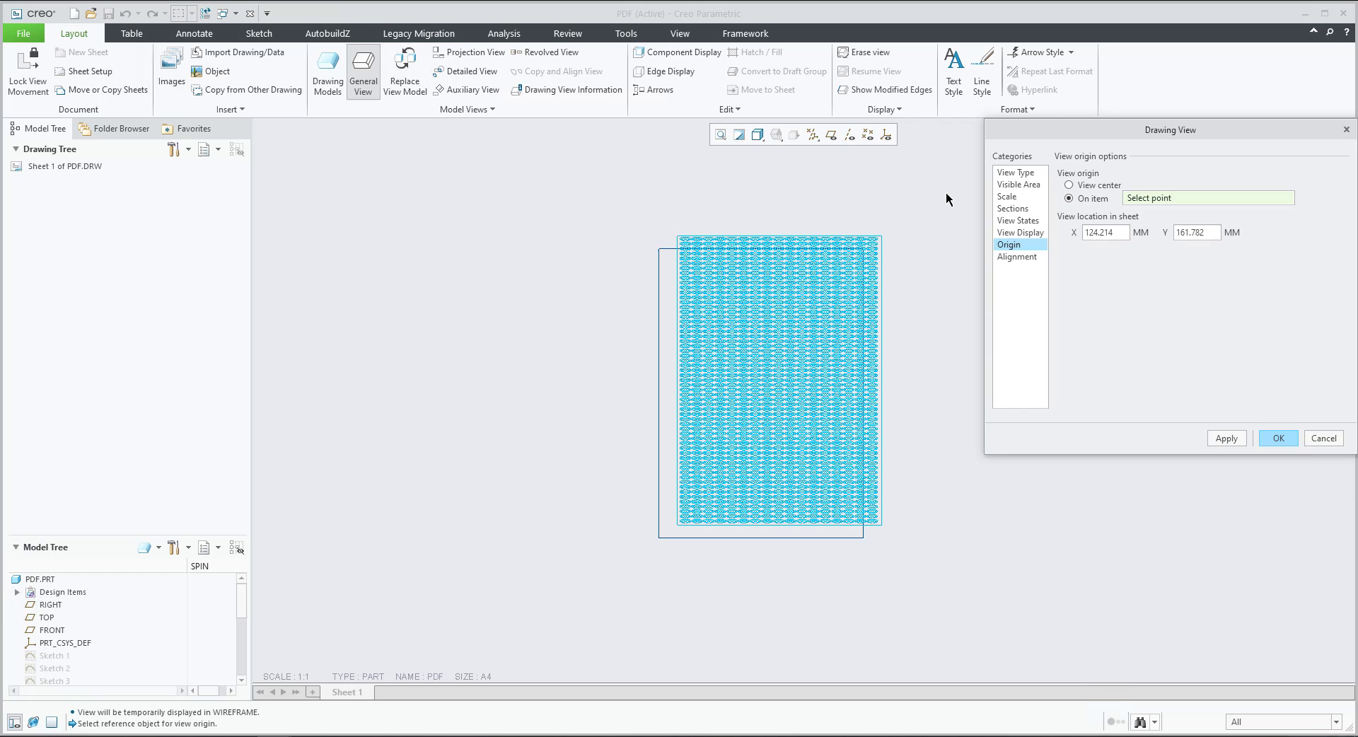
pyautogui.click(868, 134)
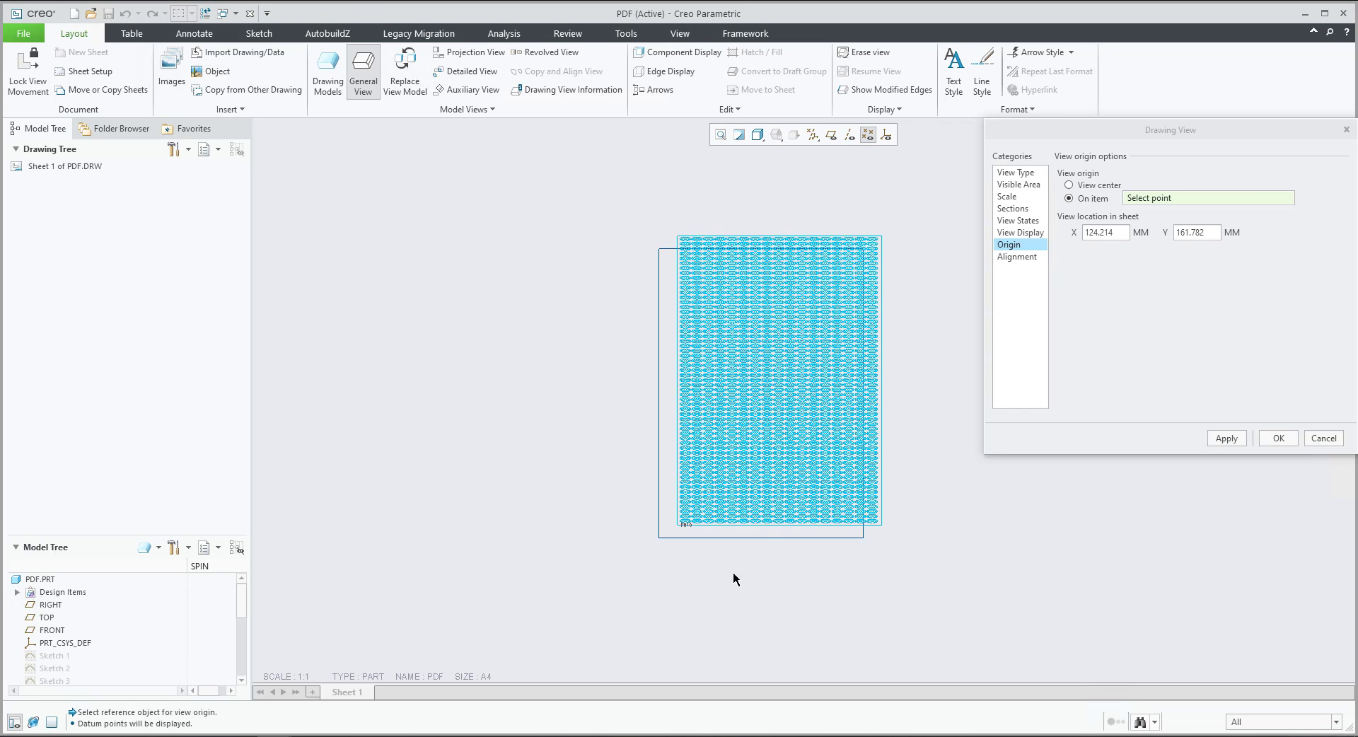
pyautogui.scroll(8, 683, 529)
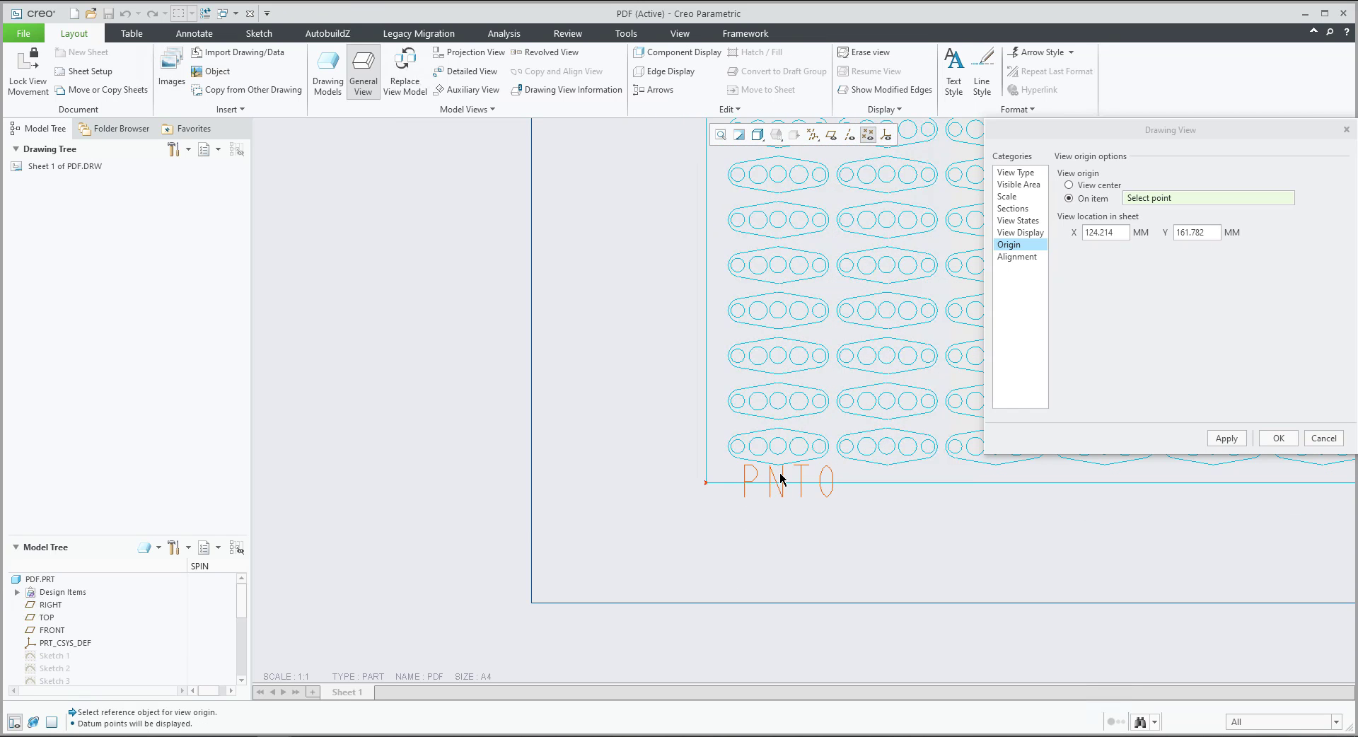
pyautogui.click(781, 476)
pyautogui.scroll(-10, 711, 506)
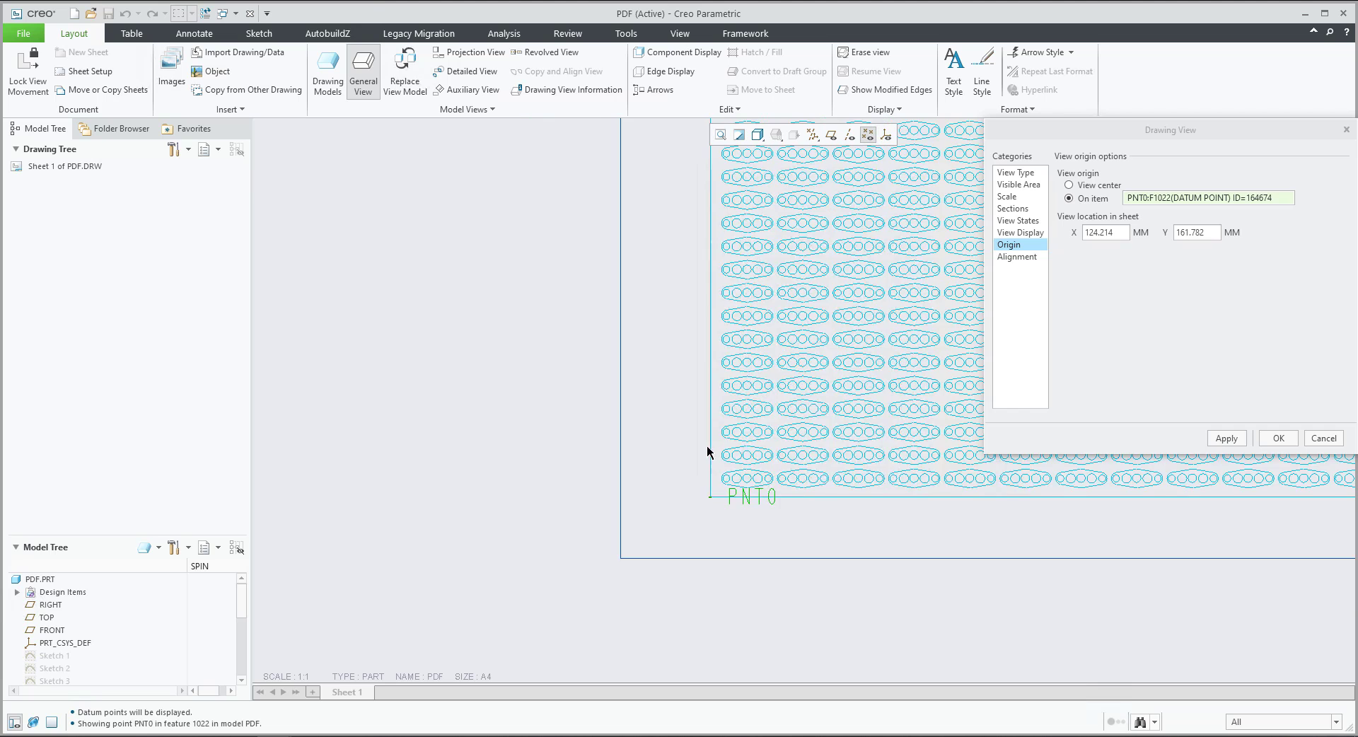
# Place the view origin at sheet location X 0, Y 0 and apply.
pyautogui.click(1104, 238)
pyautogui.moveTo(1123, 230); pyautogui.dragTo(1044, 220)
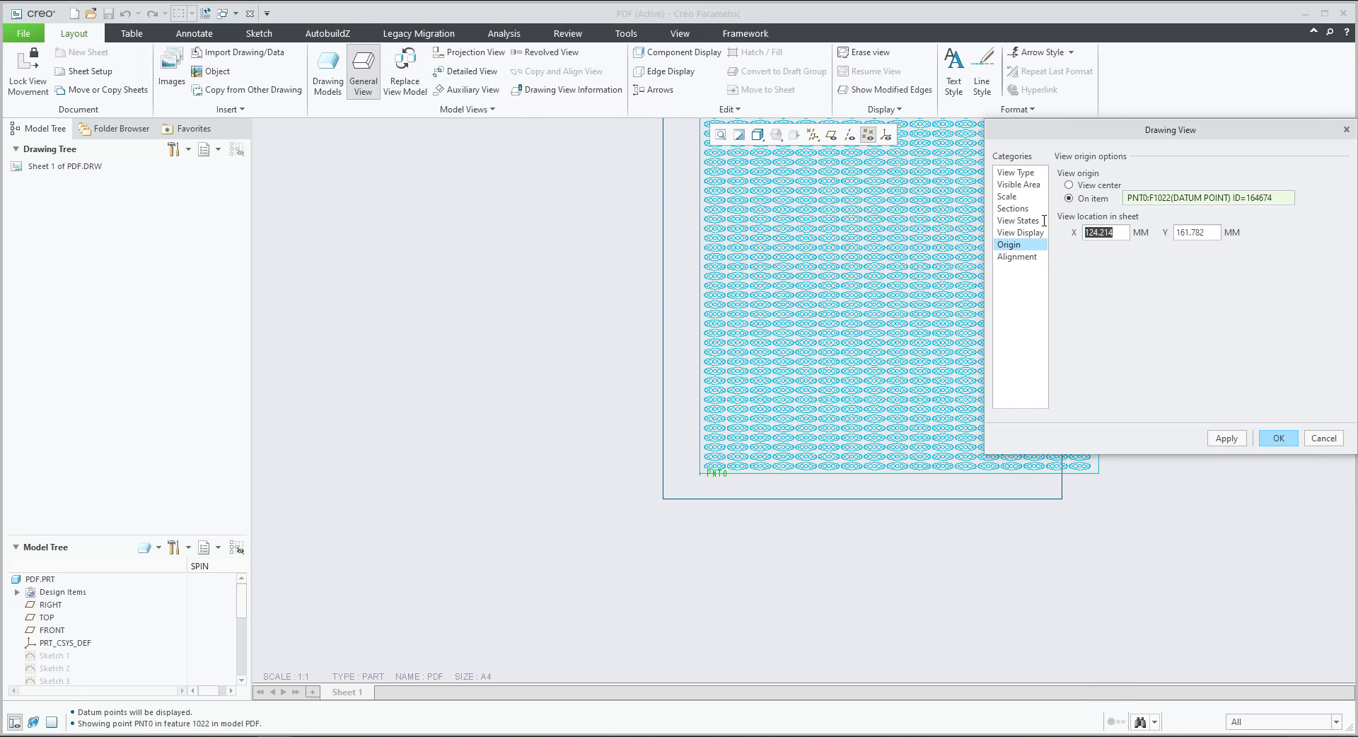
pyautogui.write('0')
pyautogui.moveTo(1208, 236); pyautogui.dragTo(1131, 240)
pyautogui.write('0')
pyautogui.click(1227, 439)
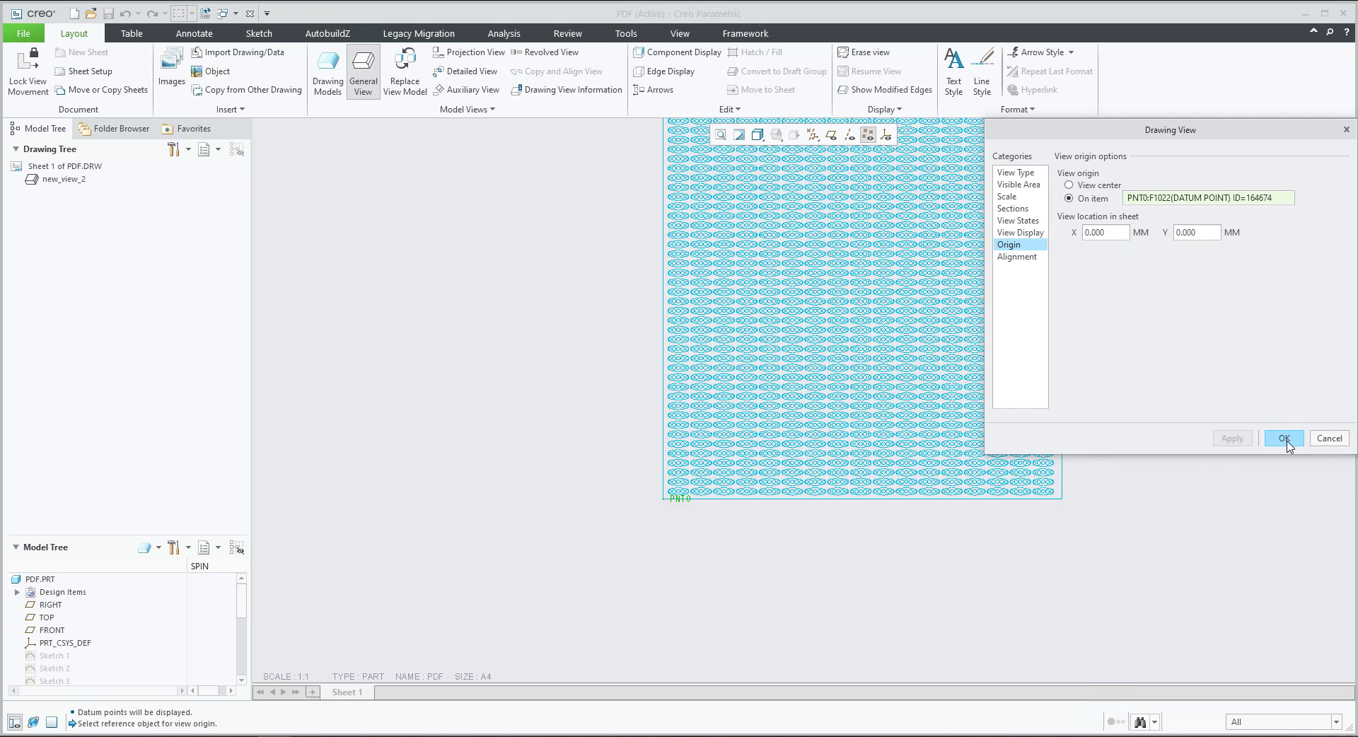
# Confirm new_view_2's settings and zoom and pan to show the whole A4 sheet.
pyautogui.click(1284, 439)
pyautogui.scroll(-2, 781, 600)
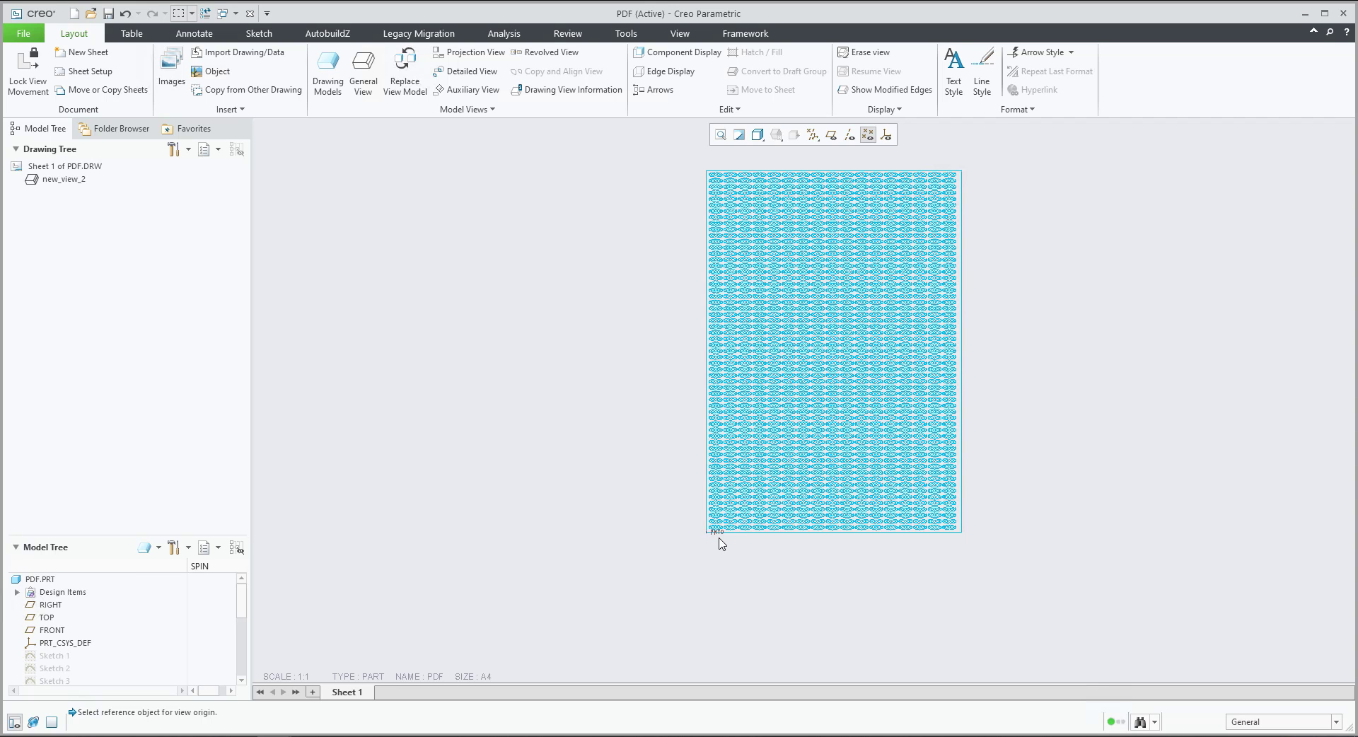
pyautogui.scroll(-1, 721, 544)
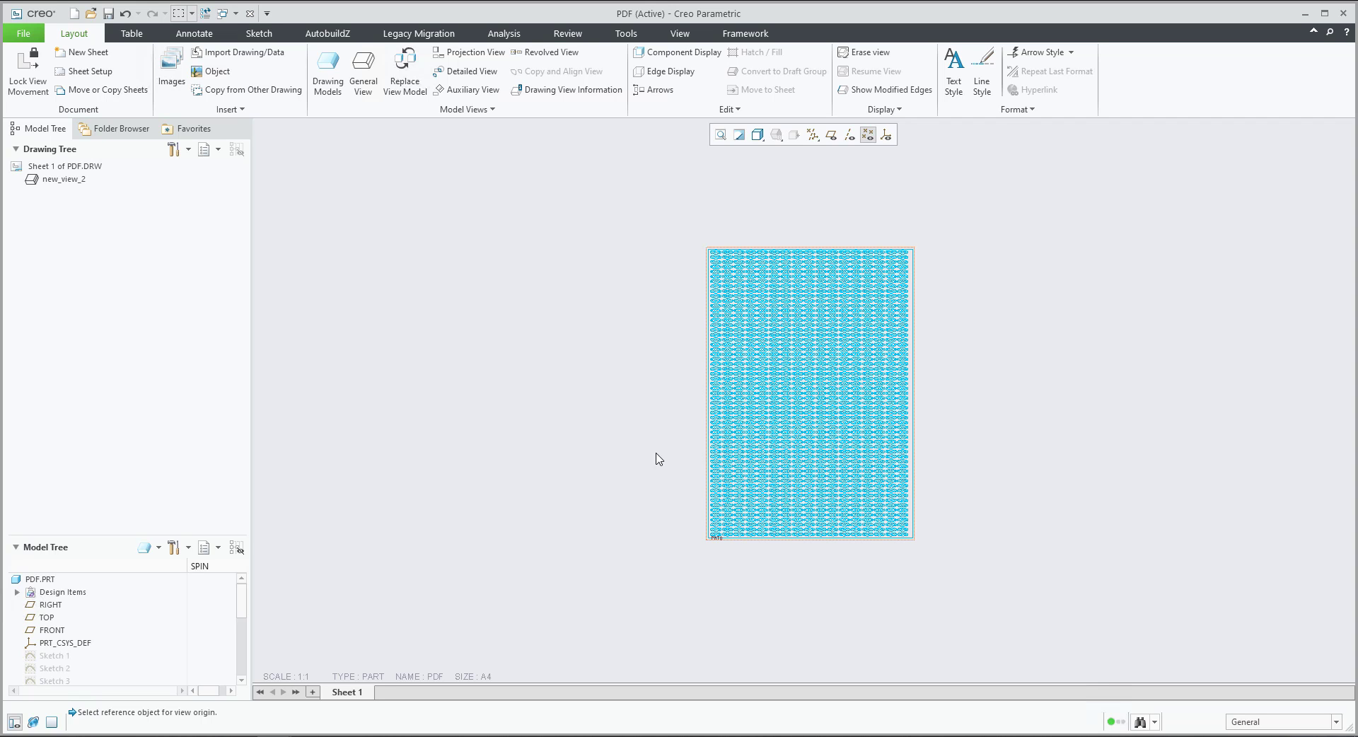
pyautogui.keyDown('shift'); pyautogui.moveTo(612, 417); pyautogui.dragTo(590, 422, button='middle'); pyautogui.keyUp('shift')
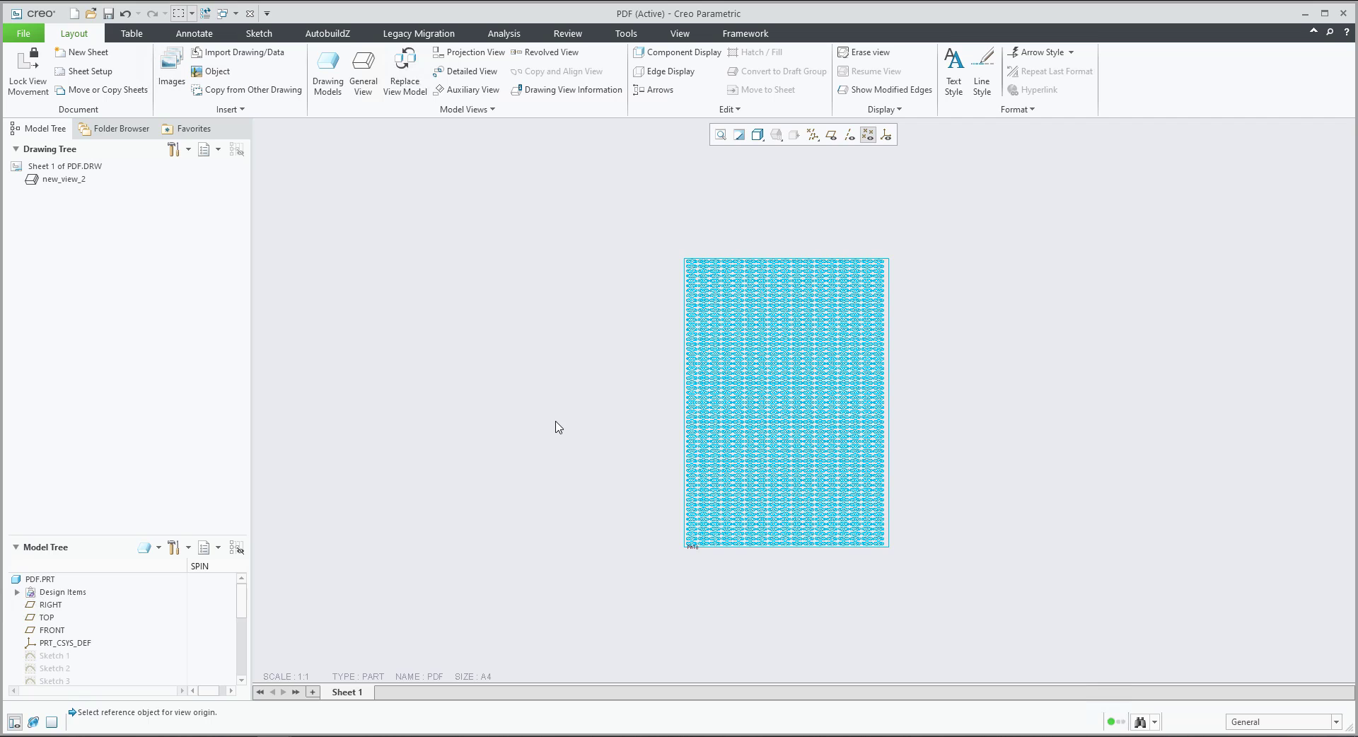
# Save a copy of the drawing named 'final' as type PDF (*.pdf).
pyautogui.click(24, 33)
pyautogui.moveTo(40, 141)
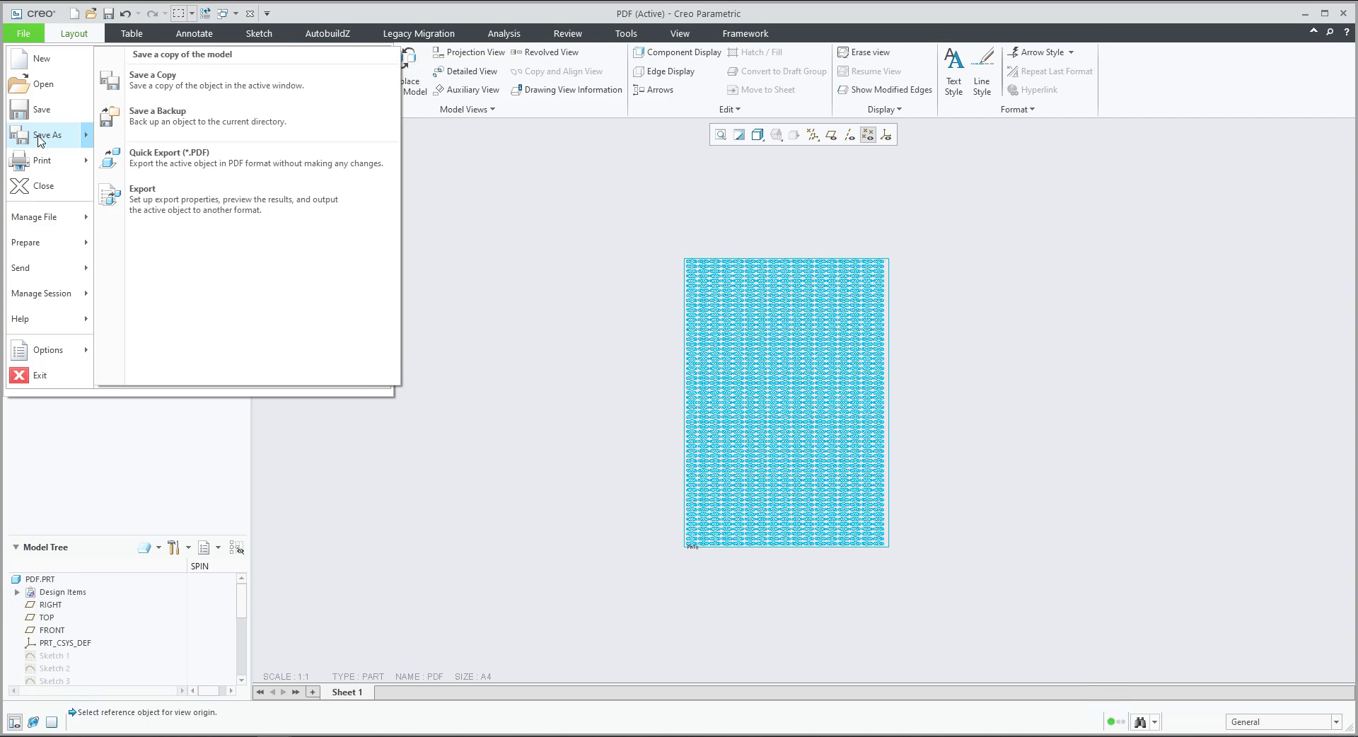
pyautogui.click(179, 88)
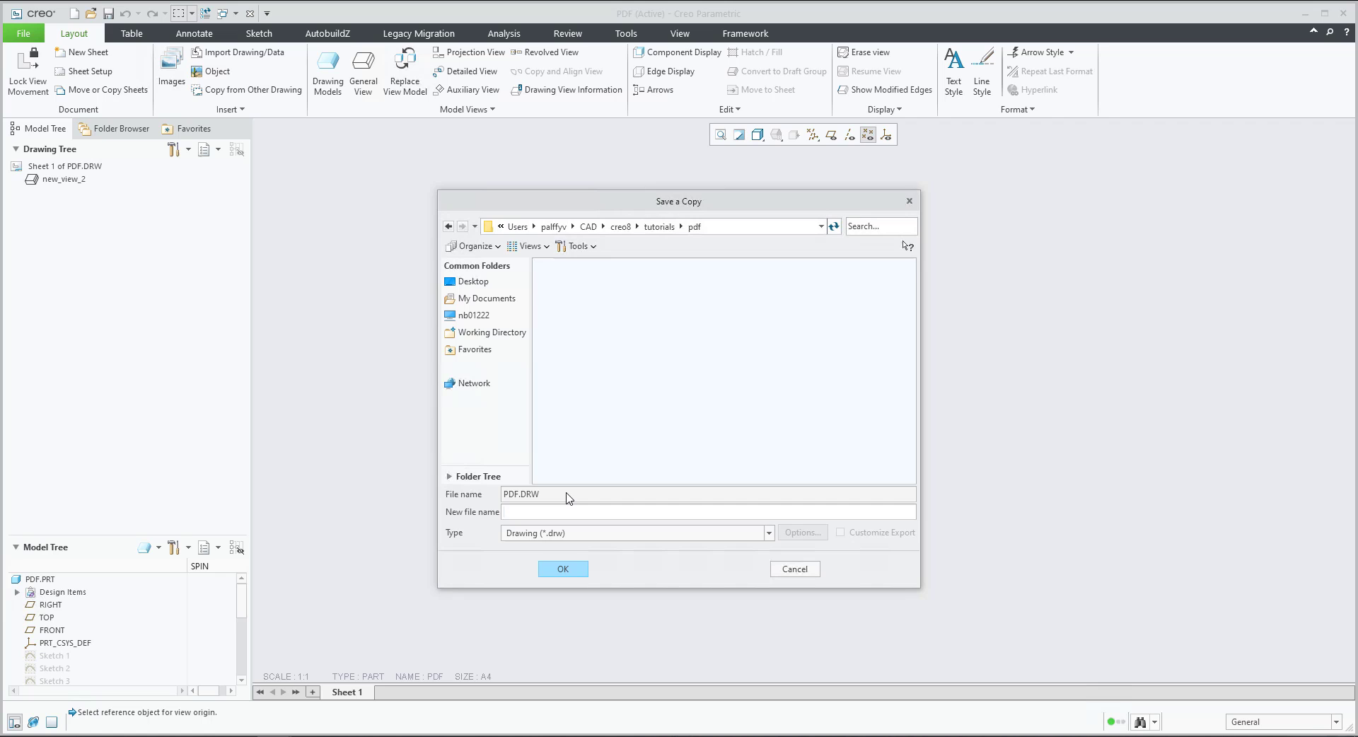
pyautogui.write('final')
pyautogui.click(768, 534)
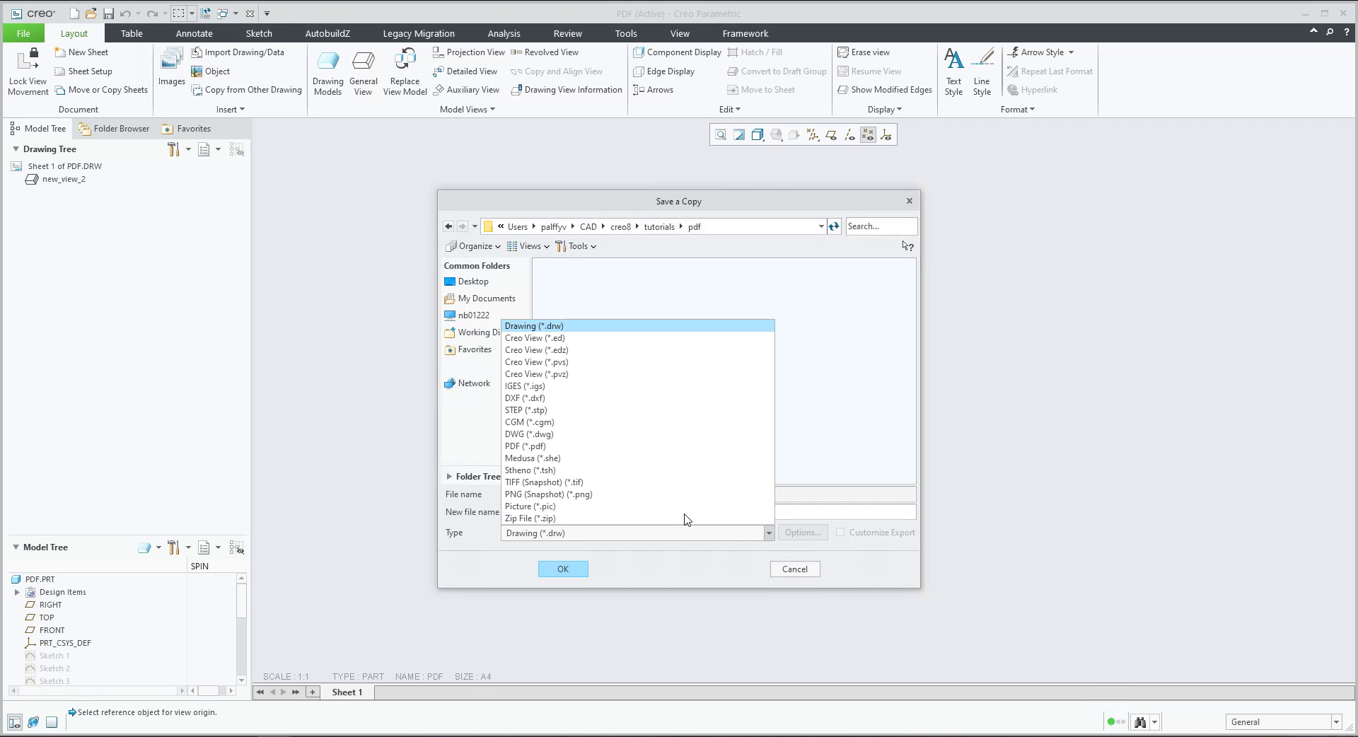
pyautogui.click(530, 446)
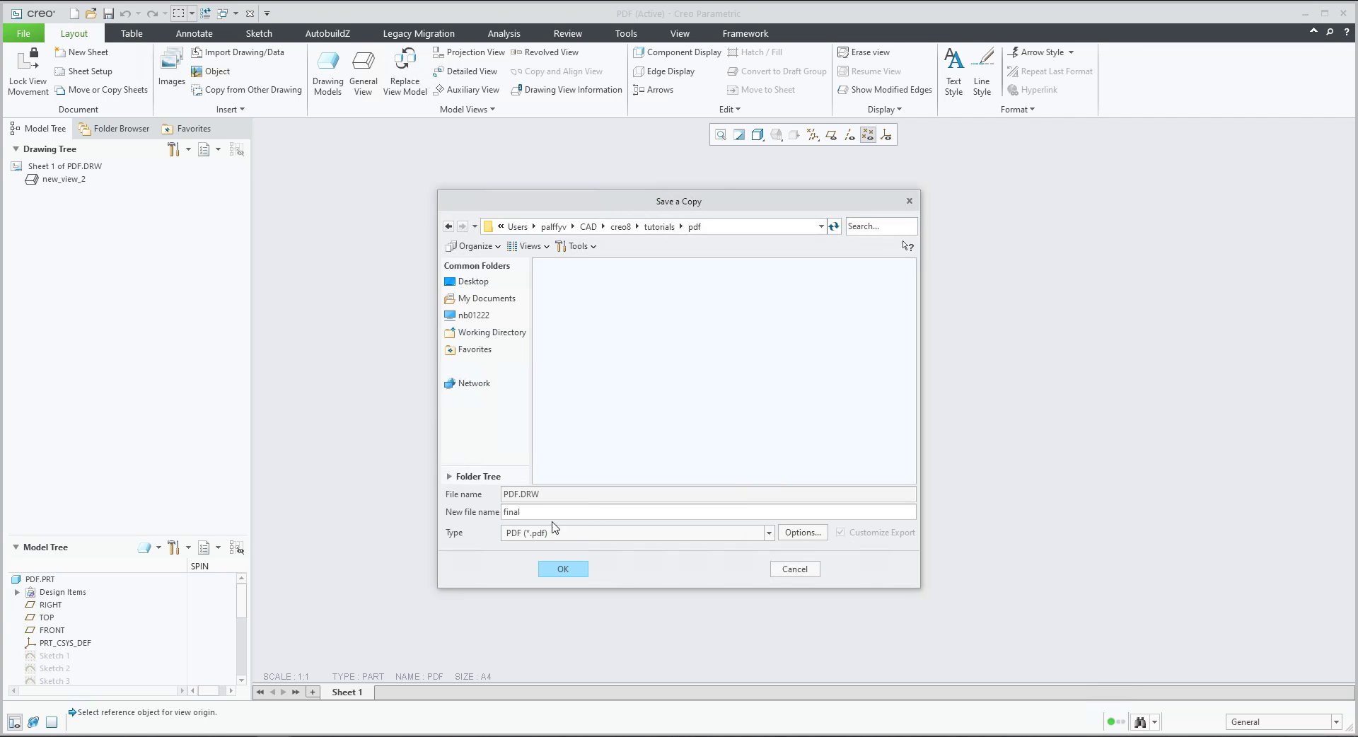
pyautogui.click(562, 569)
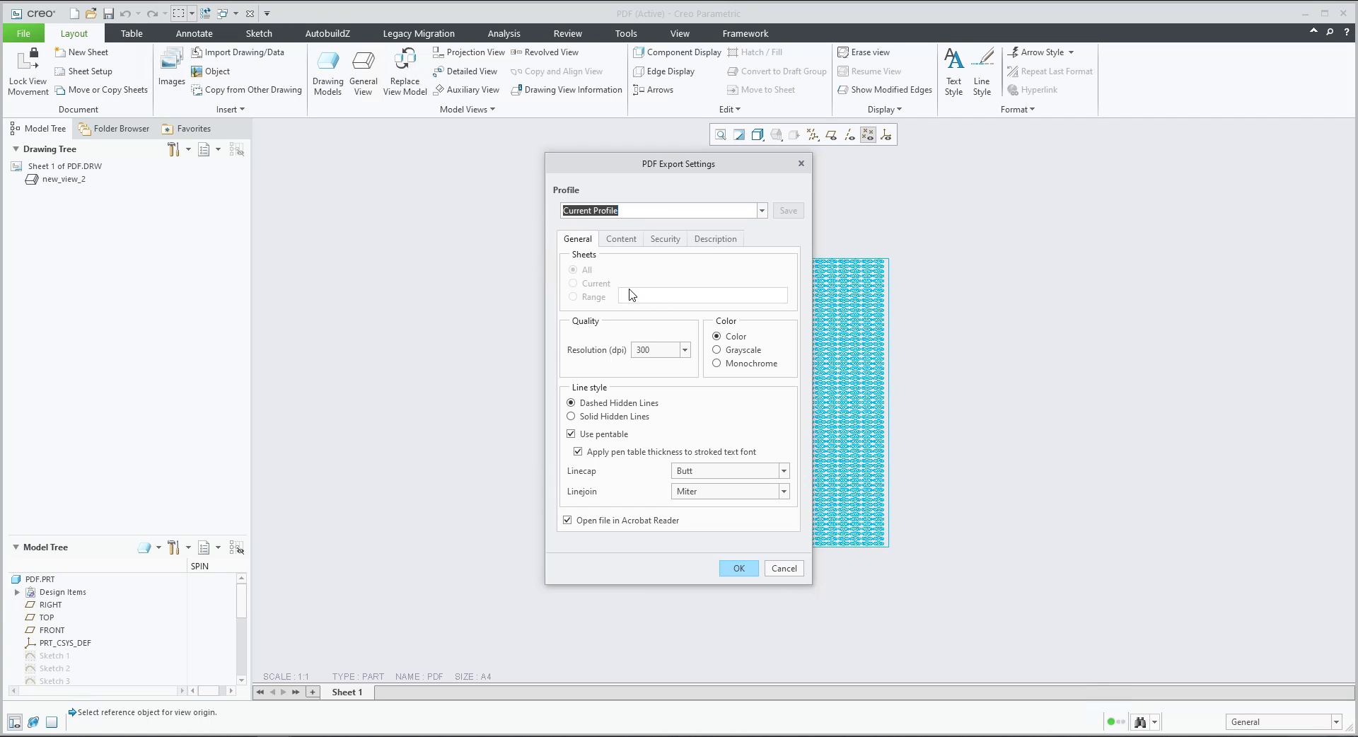
# Set the PDF color to Grayscale, review Content options, and export final.pdf.
pyautogui.click(717, 350)
pyautogui.click(619, 240)
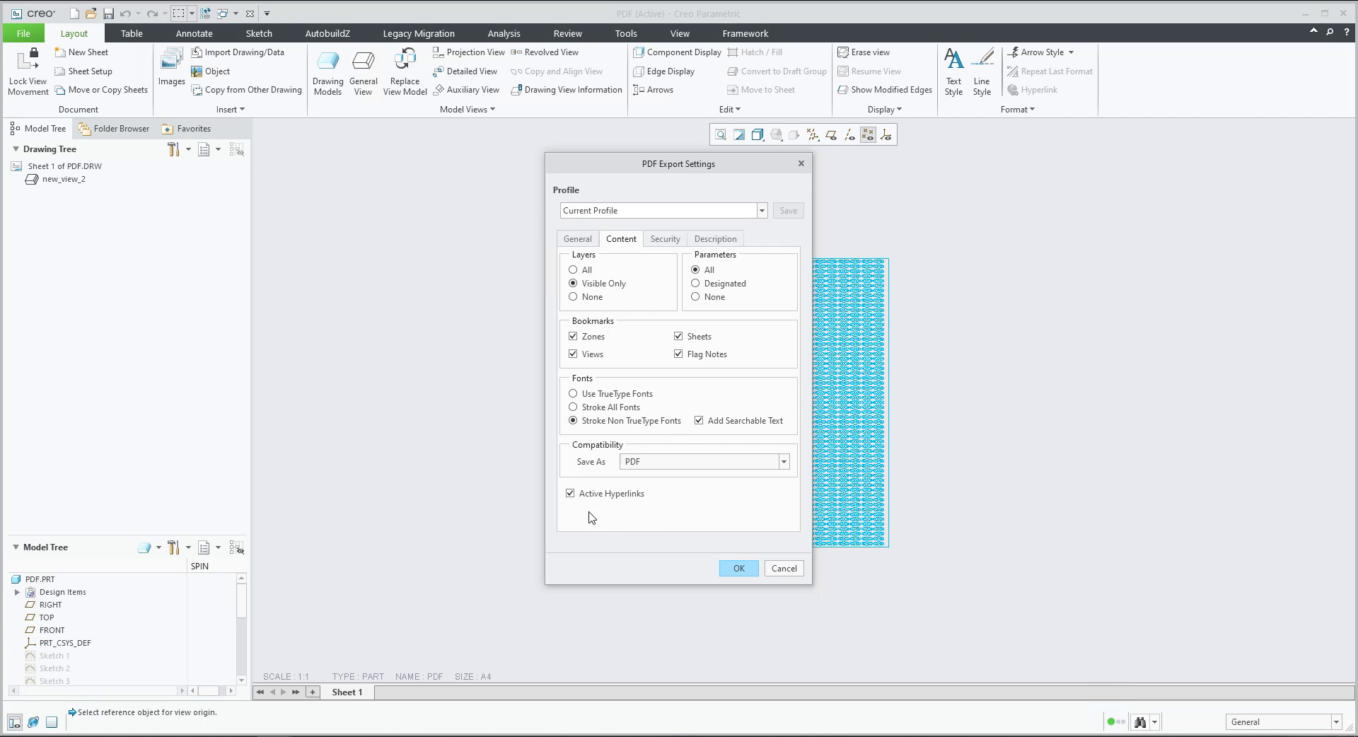
pyautogui.click(579, 239)
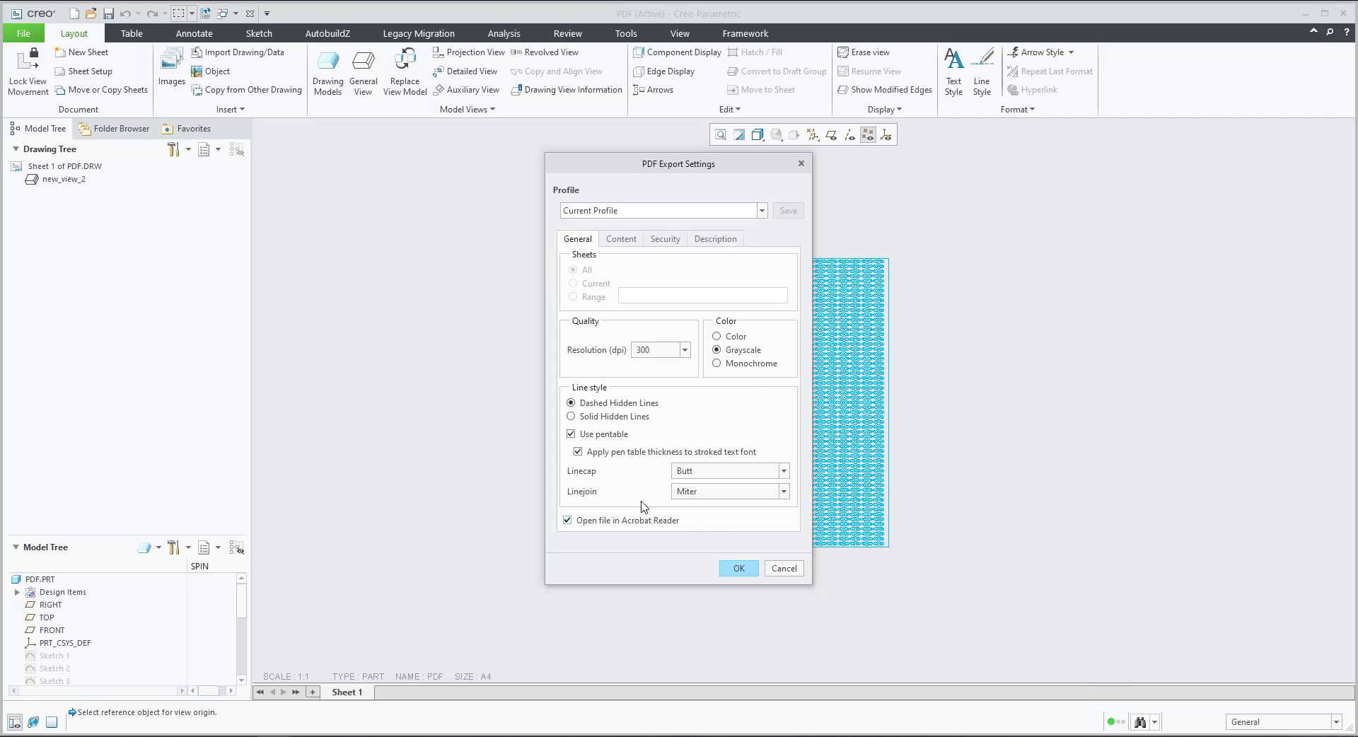
pyautogui.click(737, 568)
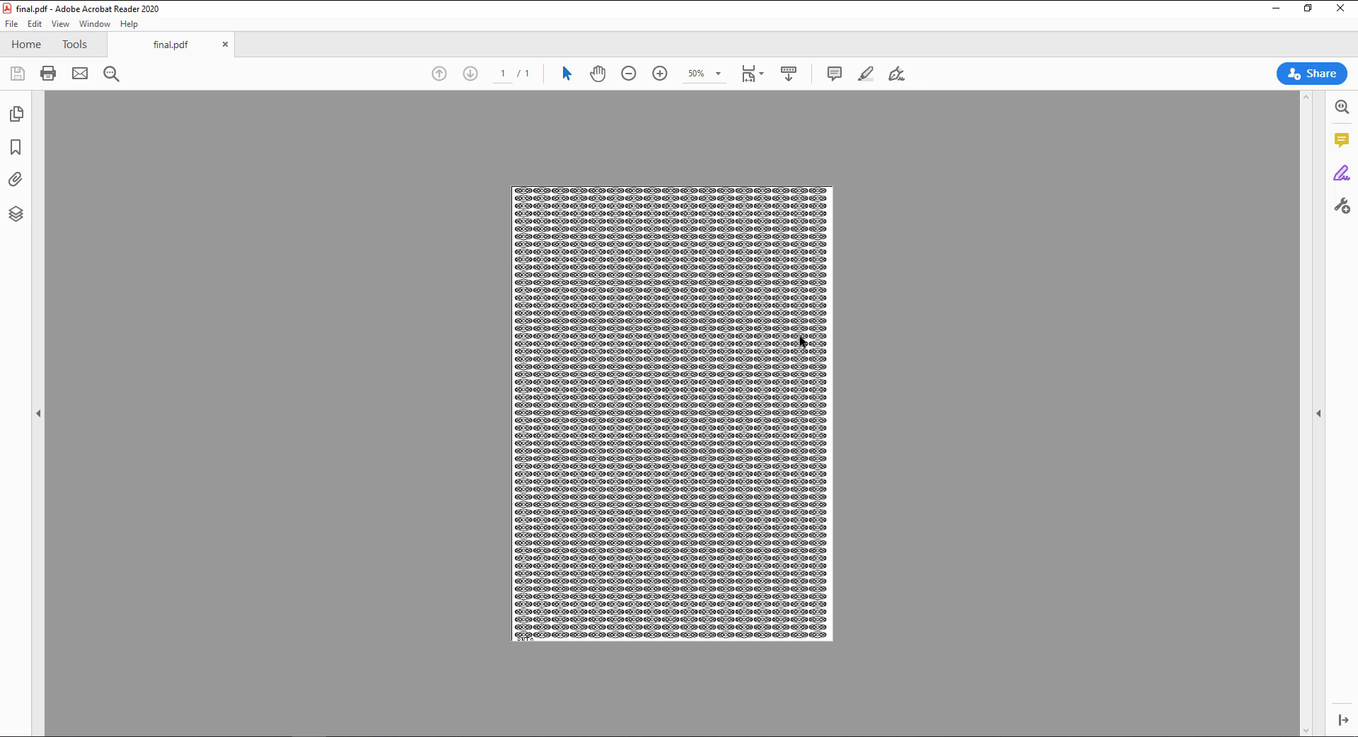
# Reopen new_view_2's Drawing View origin settings to verify it sits on PNT0 at X 0, Y 0.
pyautogui.hotkey('alt', 'Tab')
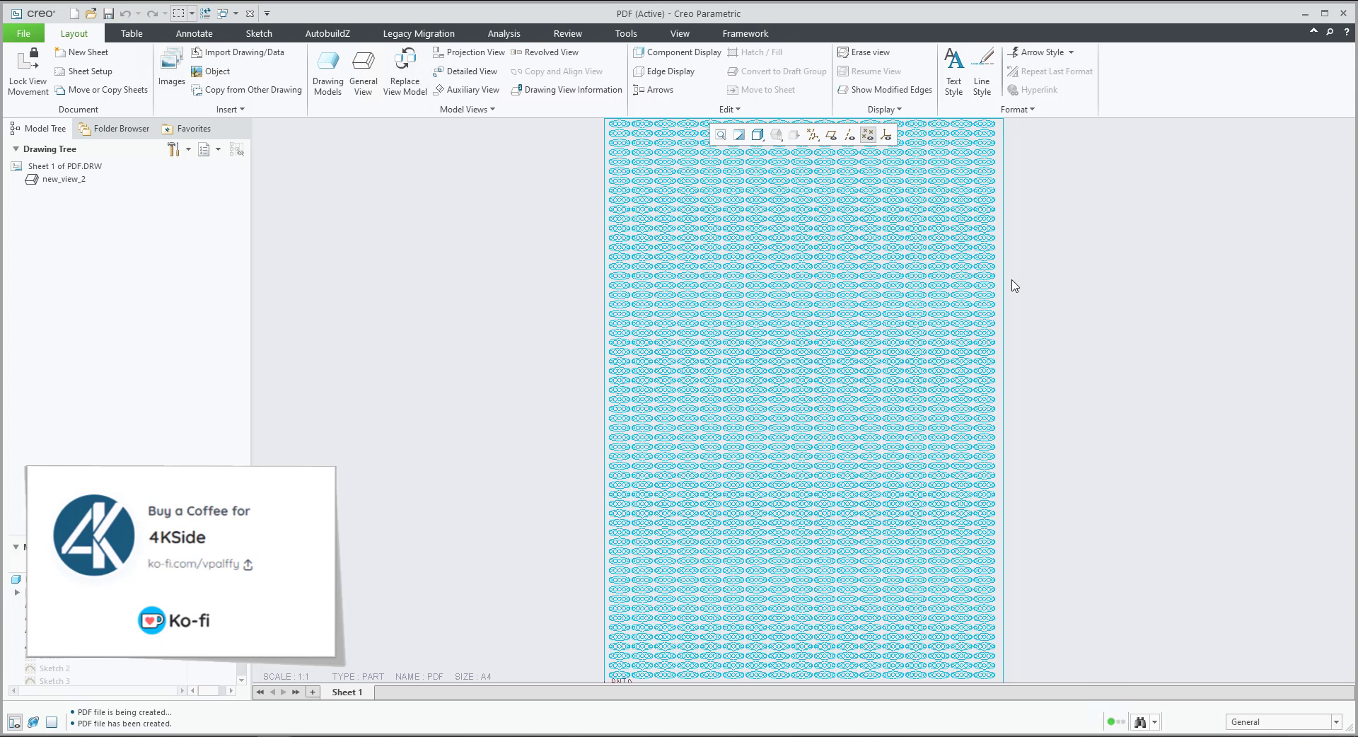
pyautogui.scroll(3, 774, 336)
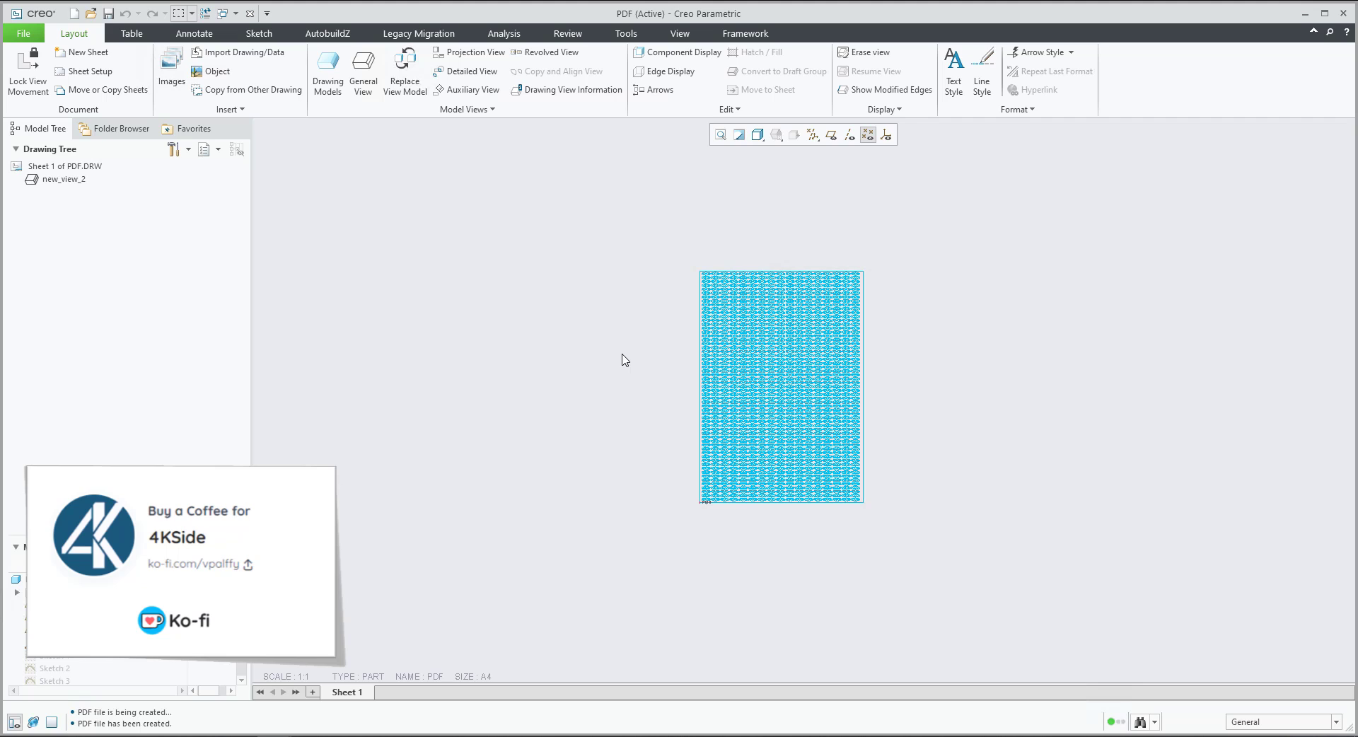
pyautogui.moveTo(908, 548); pyautogui.dragTo(659, 245)
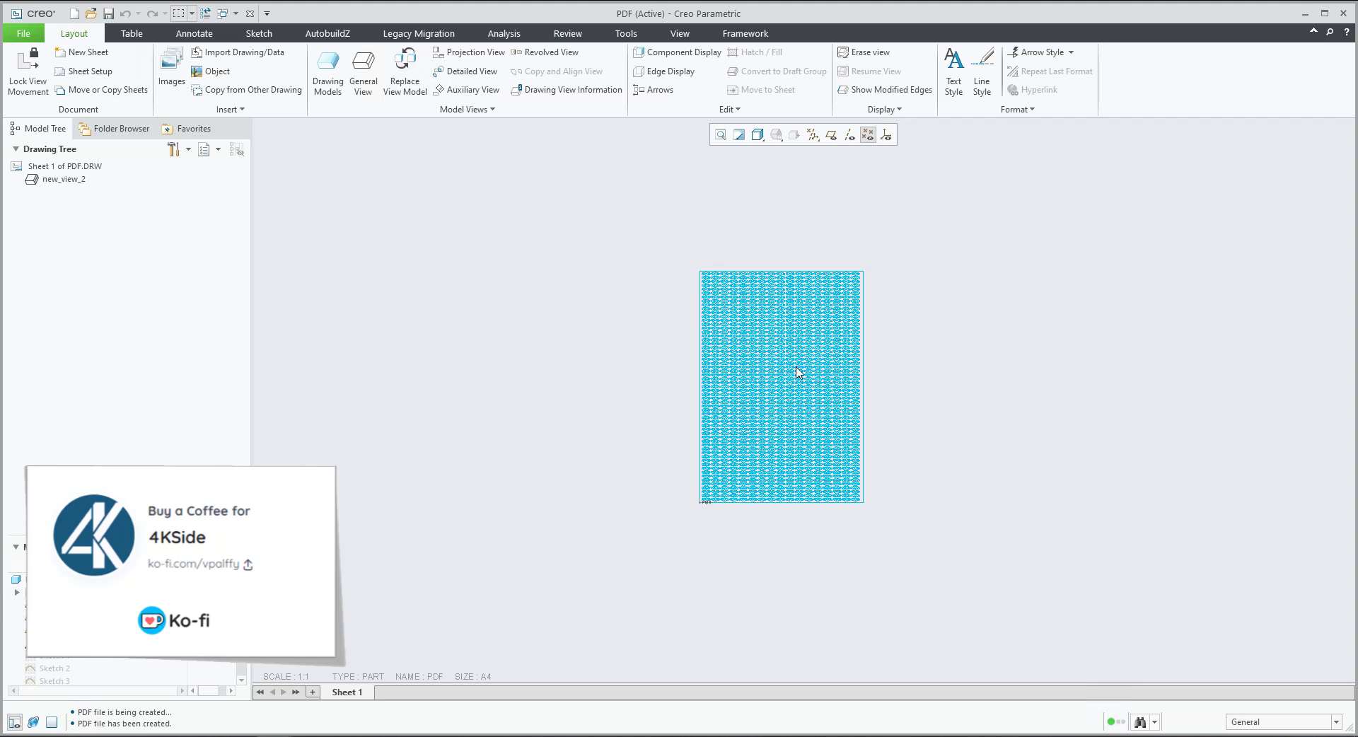
pyautogui.doubleClick(868, 382)
pyautogui.click(1018, 246)
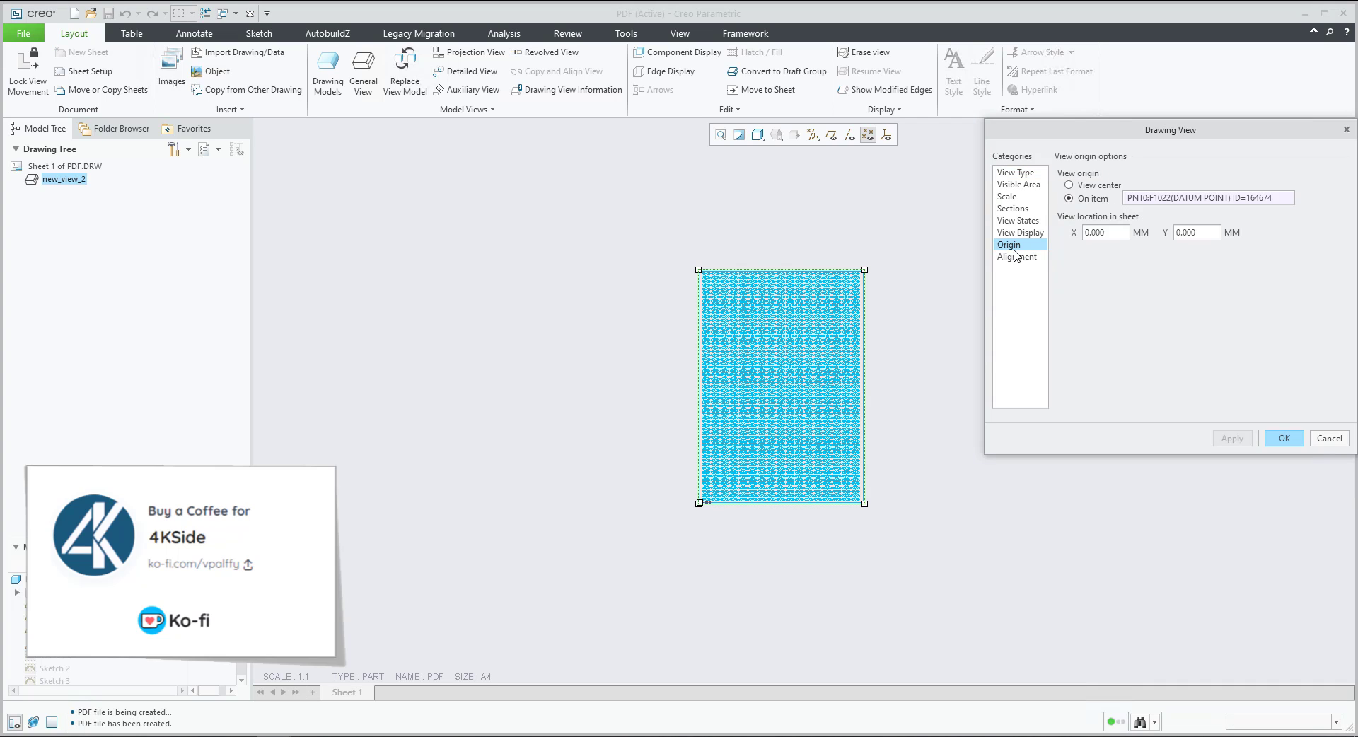